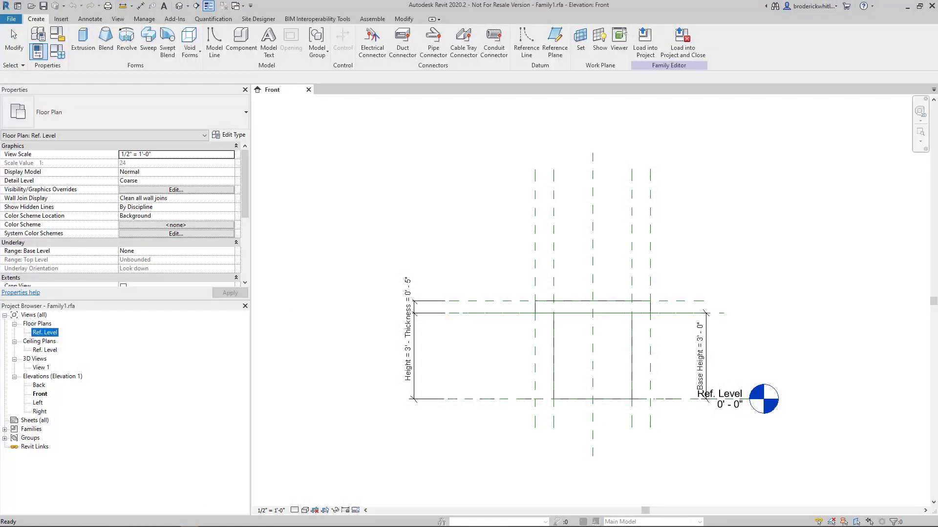
# - Open the Ref. Level floor plan, then the Left and Right elevations, and return to Front
pyautogui.doubleClick(46, 333)
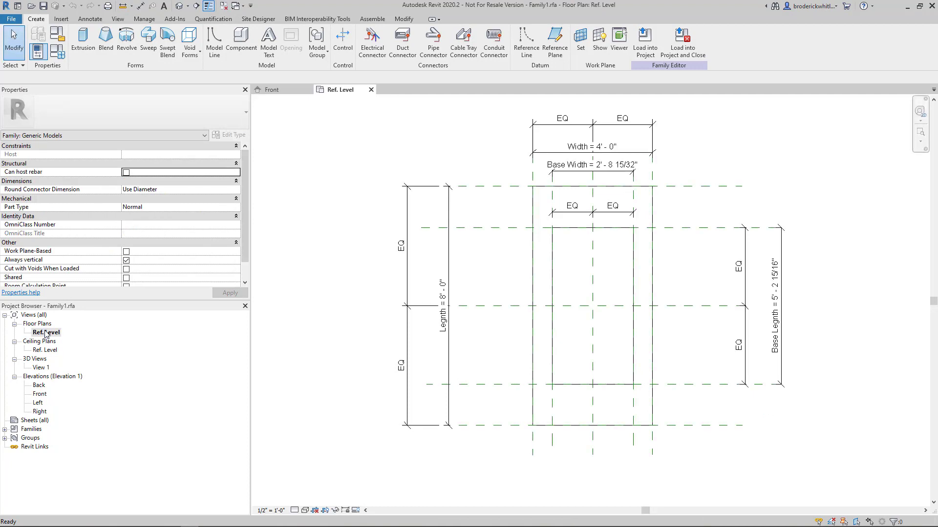
pyautogui.scroll(-1, 676, 286)
pyautogui.moveTo(689, 344)
pyautogui.mouseDown(button='middle')
pyautogui.moveTo(559, 331)
pyautogui.moveTo(554, 372)
pyautogui.mouseUp(button='middle')
pyautogui.scroll(-1, 554, 373)
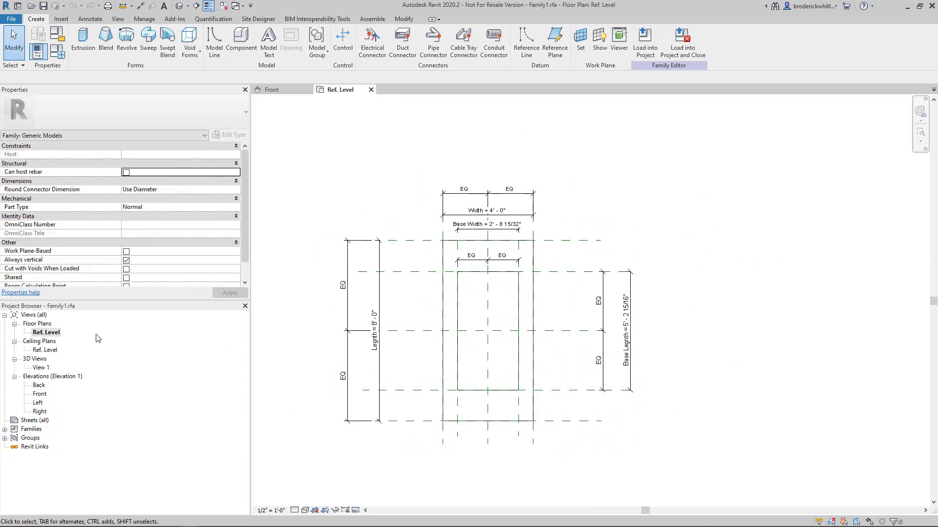
pyautogui.doubleClick(37, 403)
pyautogui.doubleClick(40, 411)
pyautogui.doubleClick(40, 394)
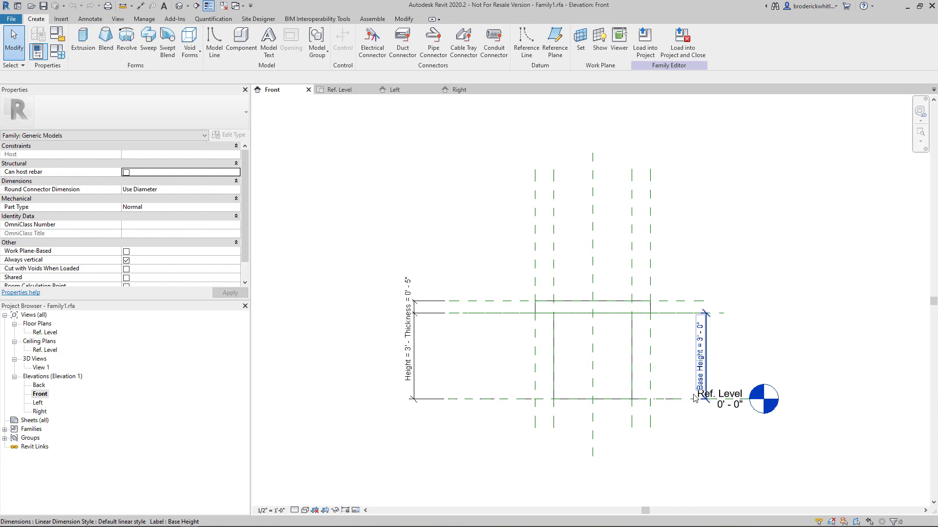
# - Move the Thickness dimension label above the top of the table onto a leader
pyautogui.scroll(2, 671, 396)
pyautogui.click(718, 336)
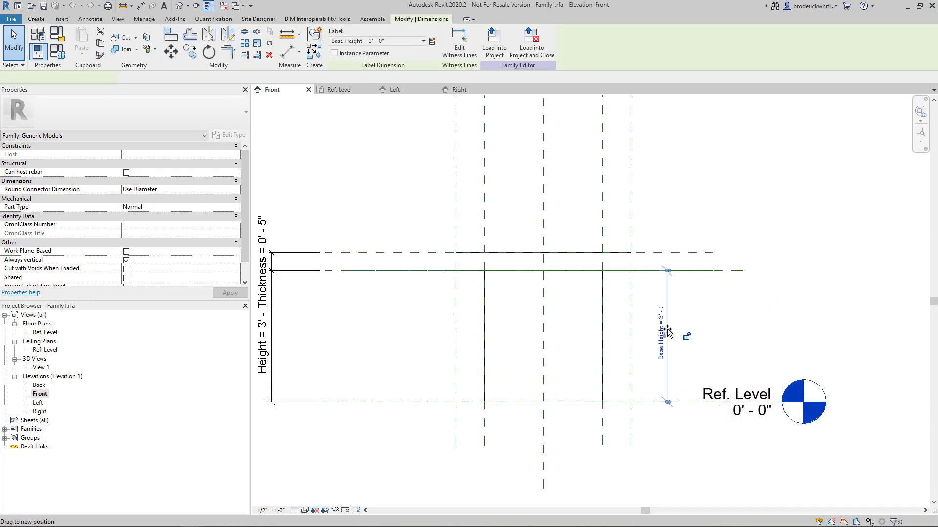
pyautogui.moveTo(684, 335); pyautogui.dragTo(822, 341, button='middle')
pyautogui.click(409, 264)
pyautogui.moveTo(408, 264); pyautogui.dragTo(401, 198)
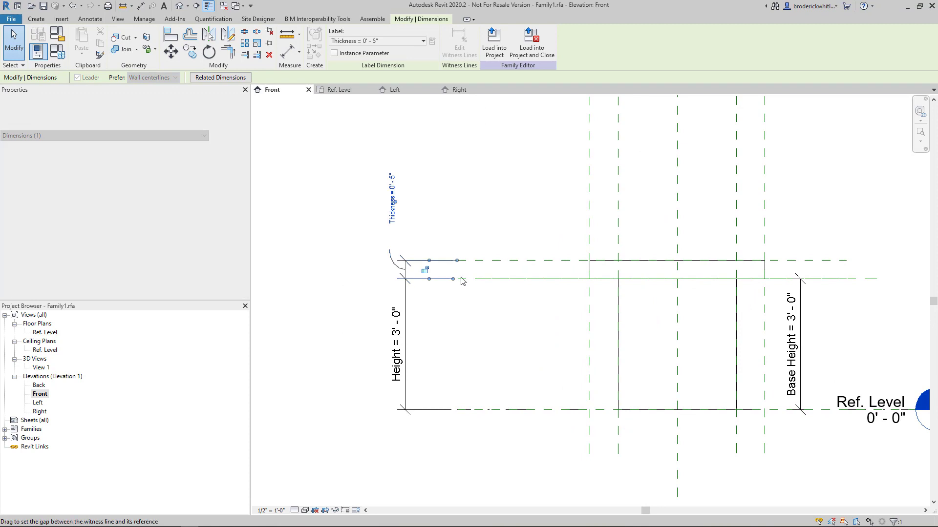
pyautogui.click(433, 331)
pyautogui.click(72, 6)
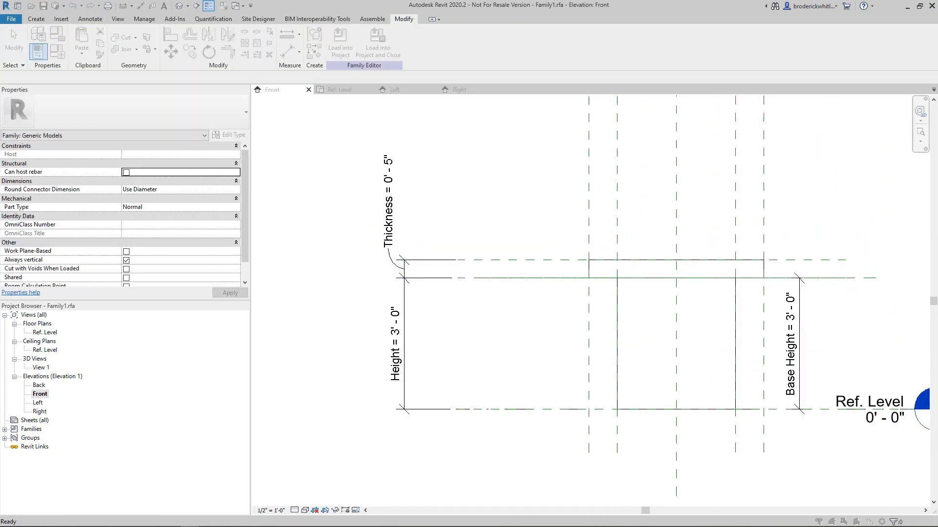
pyautogui.click(463, 71)
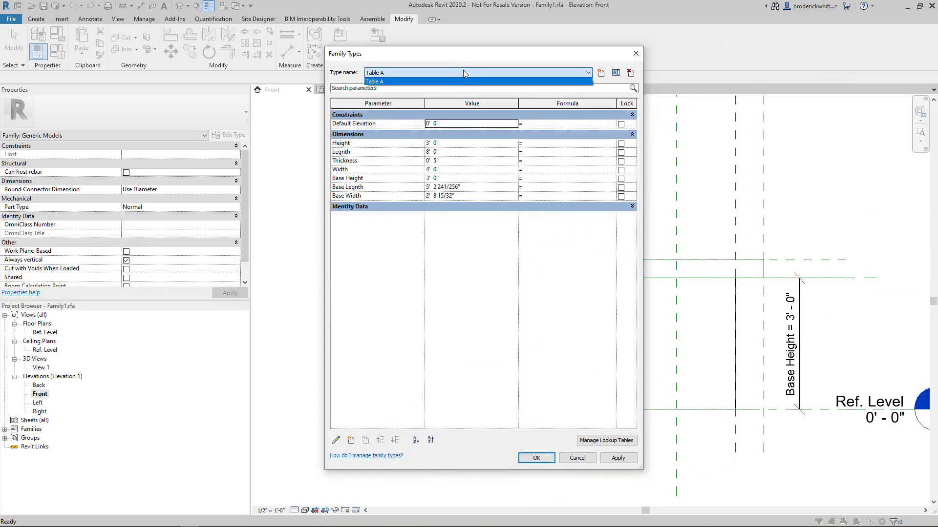
pyautogui.click(462, 72)
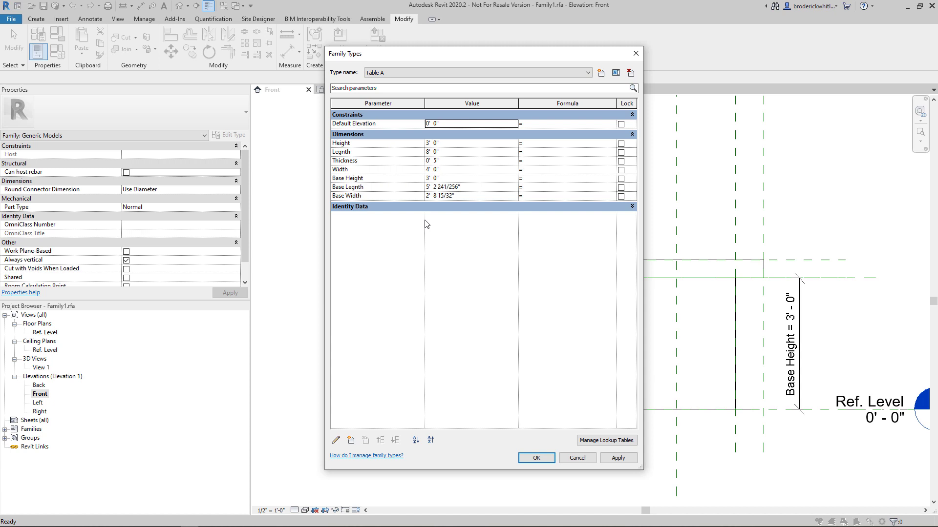
pyautogui.click(537, 458)
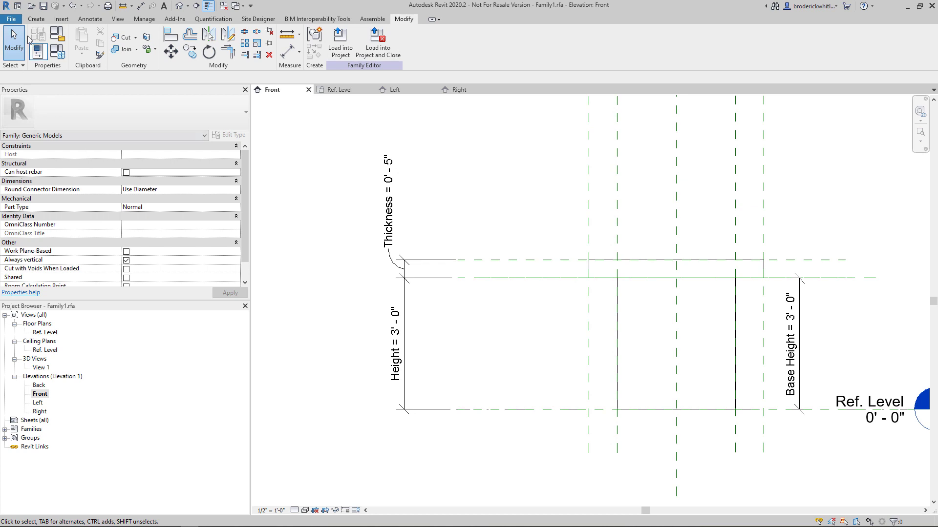
# - Export the family types to a text catalog Family 1.txt in Documents
pyautogui.click(12, 21)
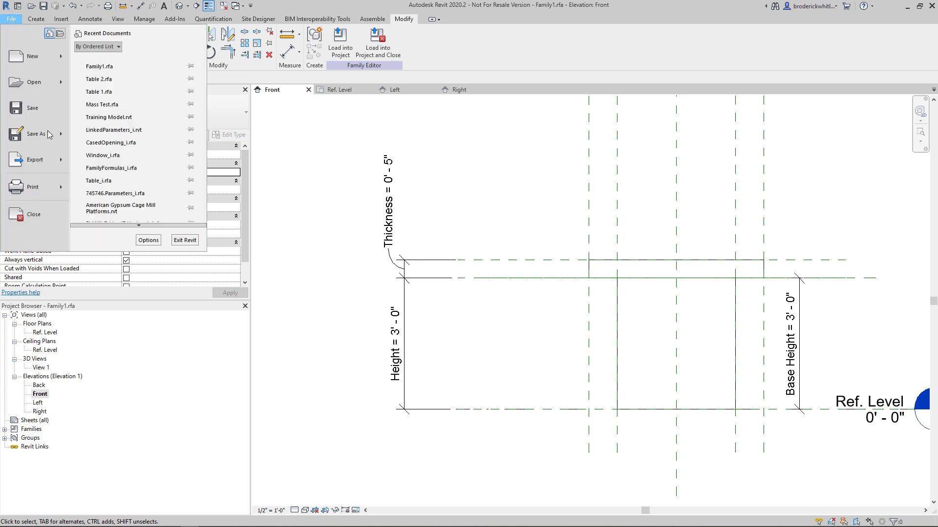
pyautogui.moveTo(55, 161)
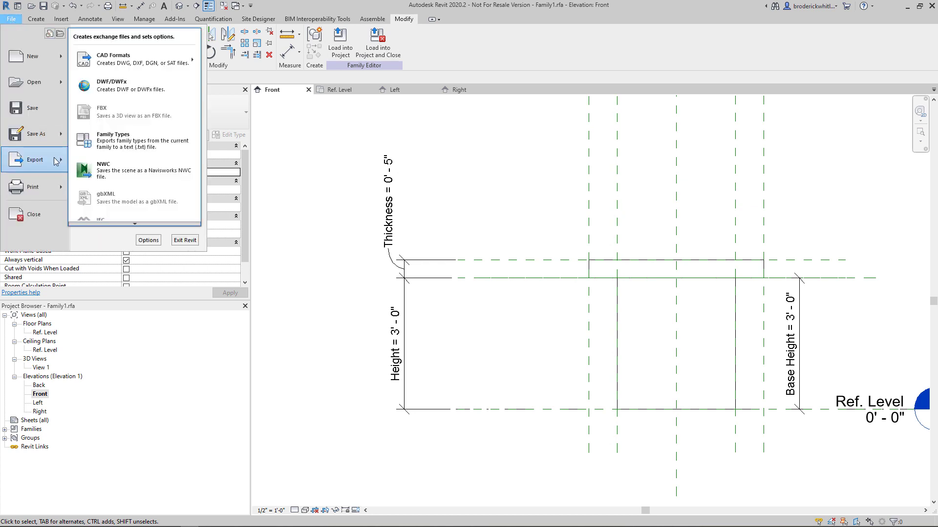
pyautogui.click(130, 152)
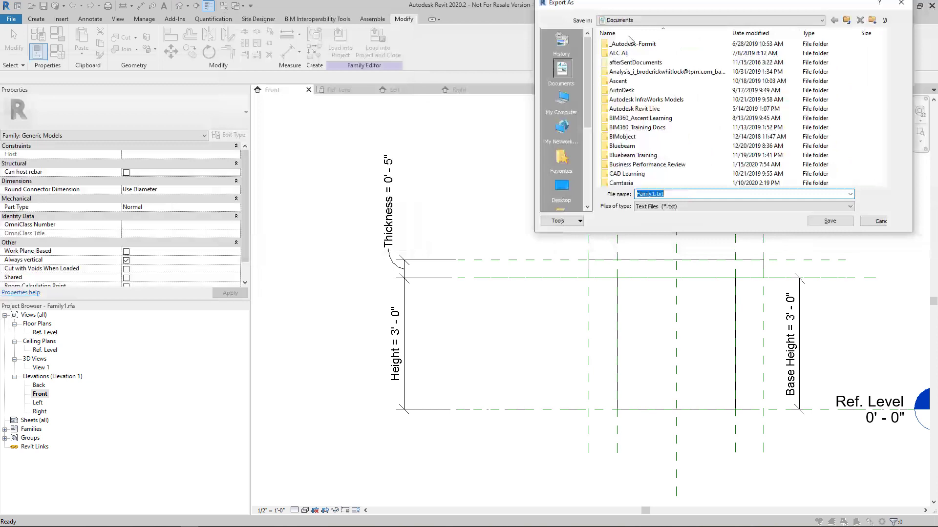
pyautogui.click(698, 279)
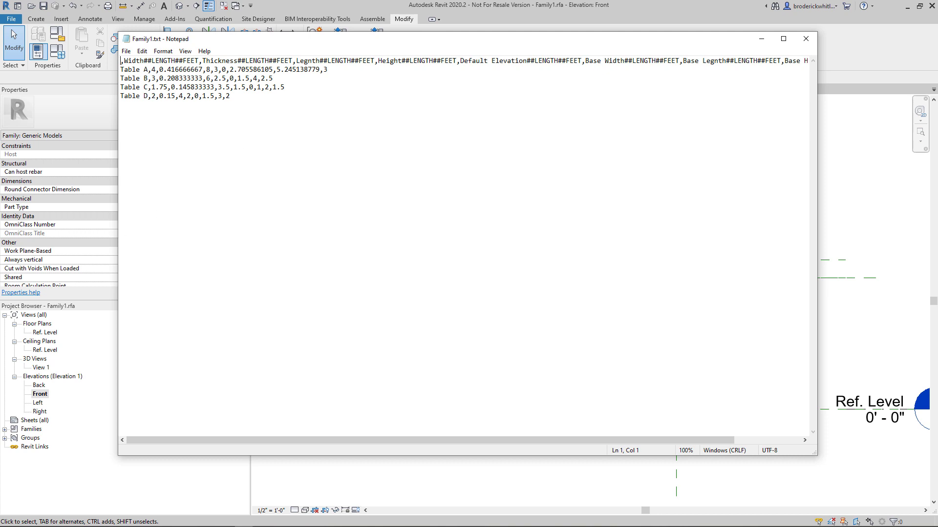
# - Close the Family1.txt catalog in Notepad after checking Tables A–D
pyautogui.click(806, 39)
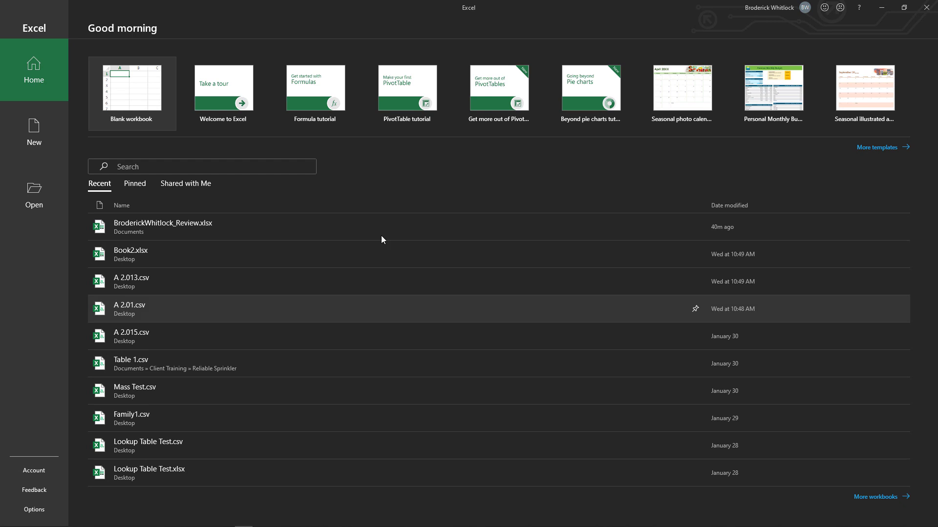
# - Create a blank workbook and import Family1.txt from the Desktop via Data > From Text/CSV
pyautogui.click(122, 86)
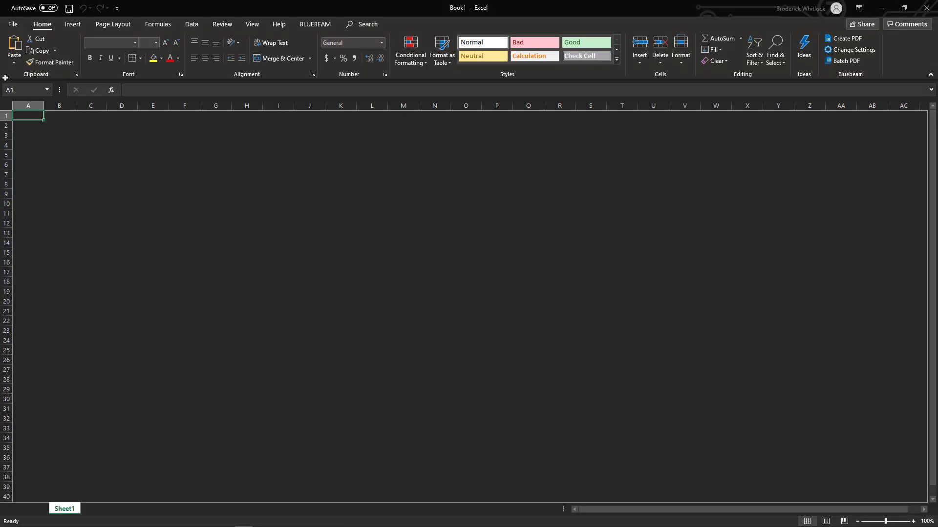
pyautogui.click(72, 27)
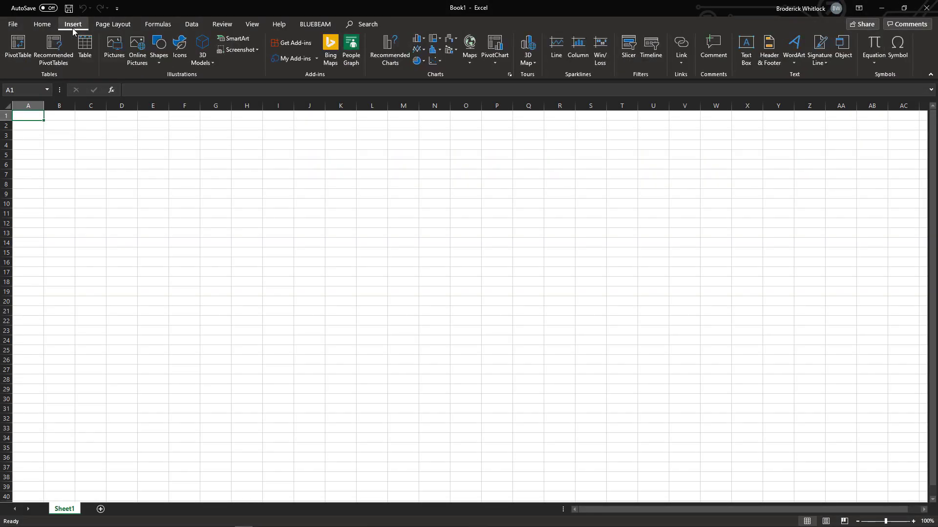
pyautogui.click(191, 24)
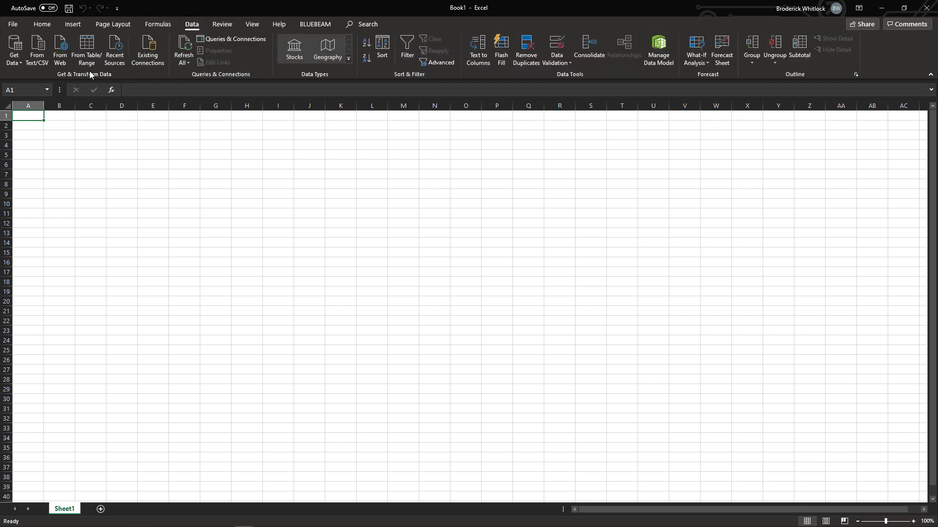
pyautogui.click(48, 49)
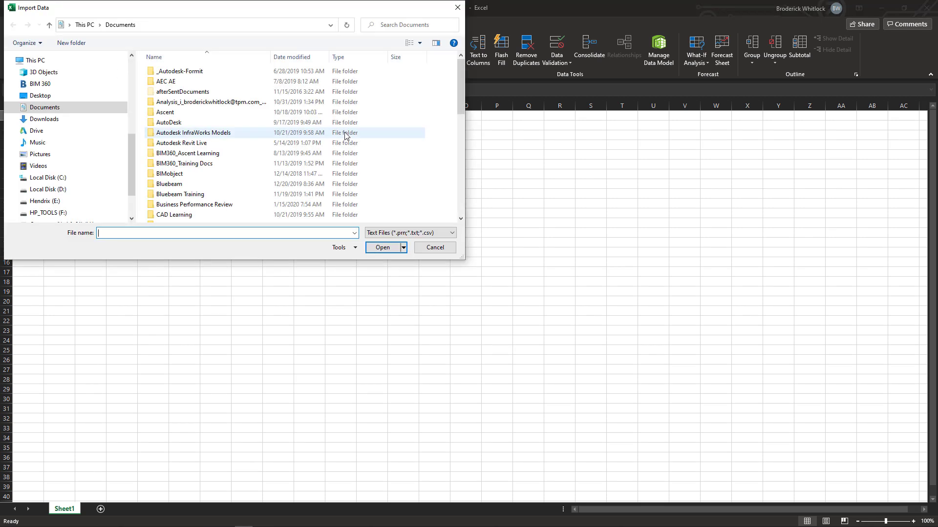
pyautogui.scroll(-10, 220, 129)
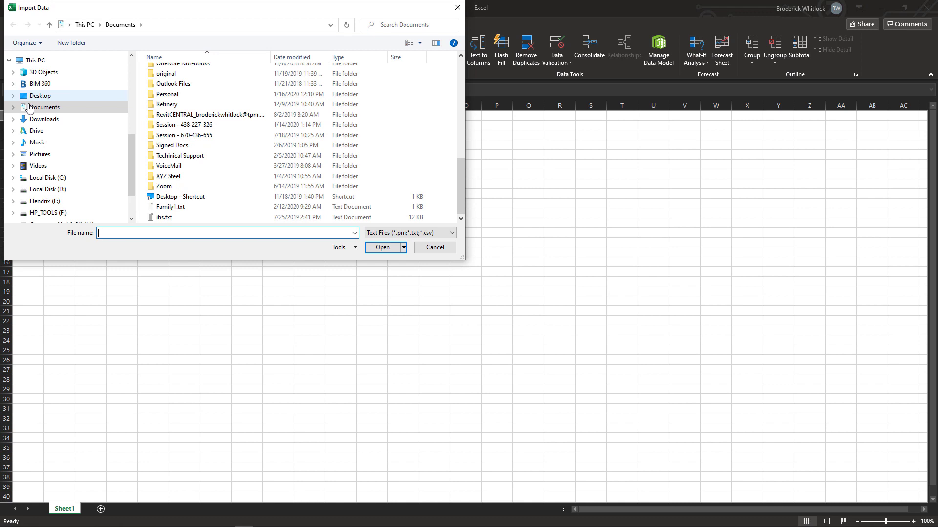
pyautogui.click(32, 95)
pyautogui.scroll(-5, 229, 147)
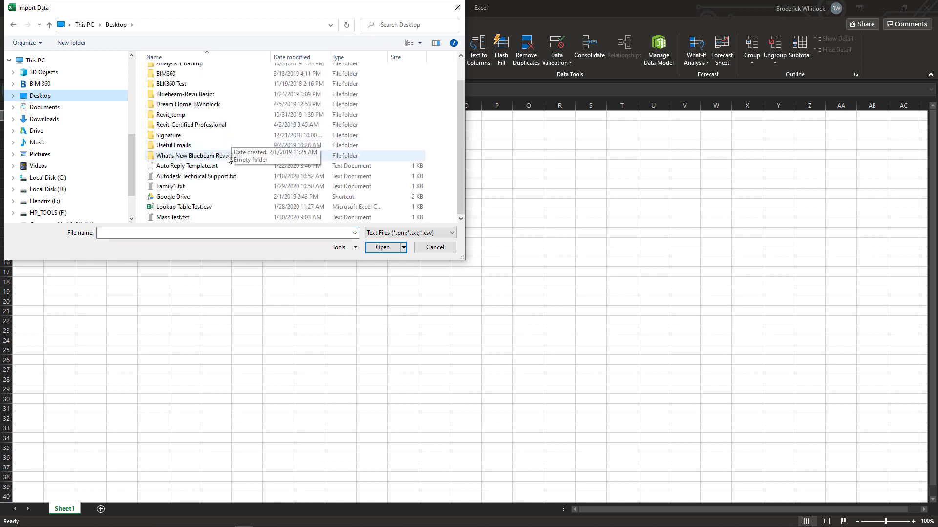
pyautogui.click(186, 186)
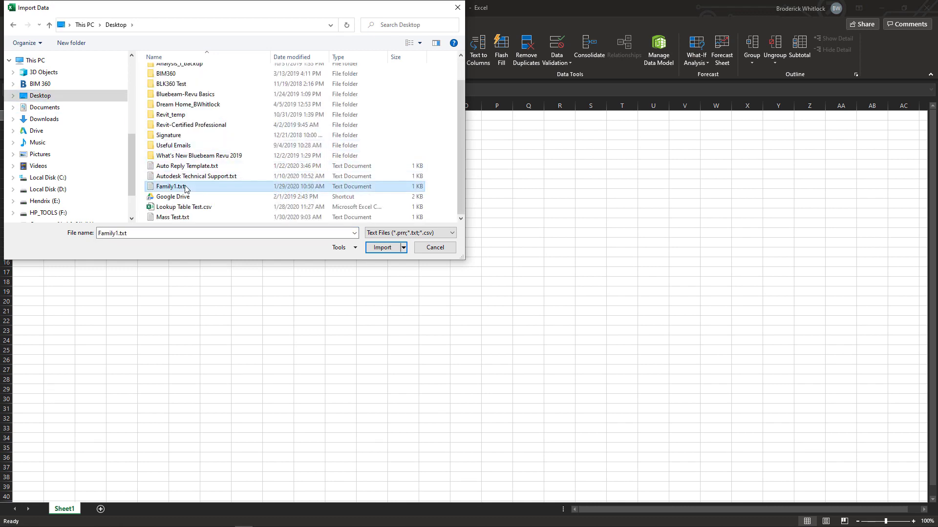
pyautogui.click(378, 247)
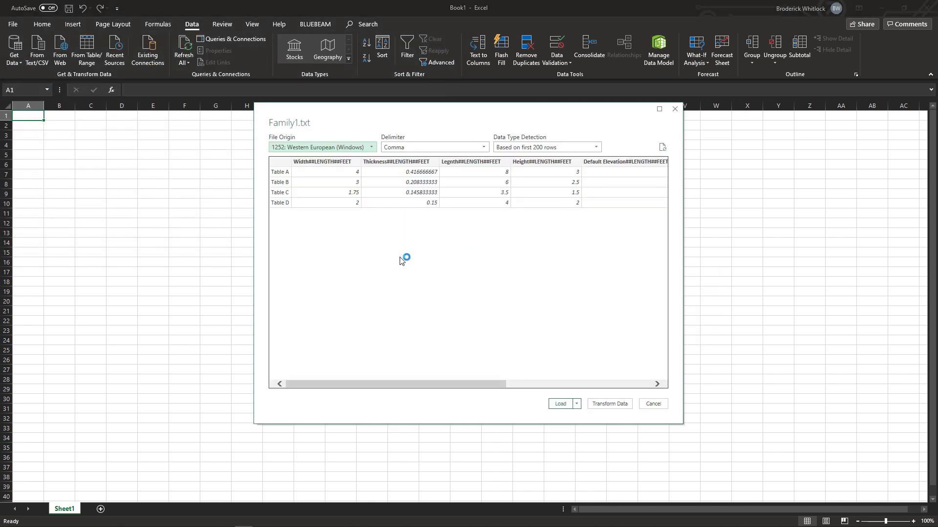
# - Keep 1252: Western European encoding with Comma delimiter and load Family1 as a table on Sheet2
pyautogui.moveTo(355, 120); pyautogui.dragTo(317, 97)
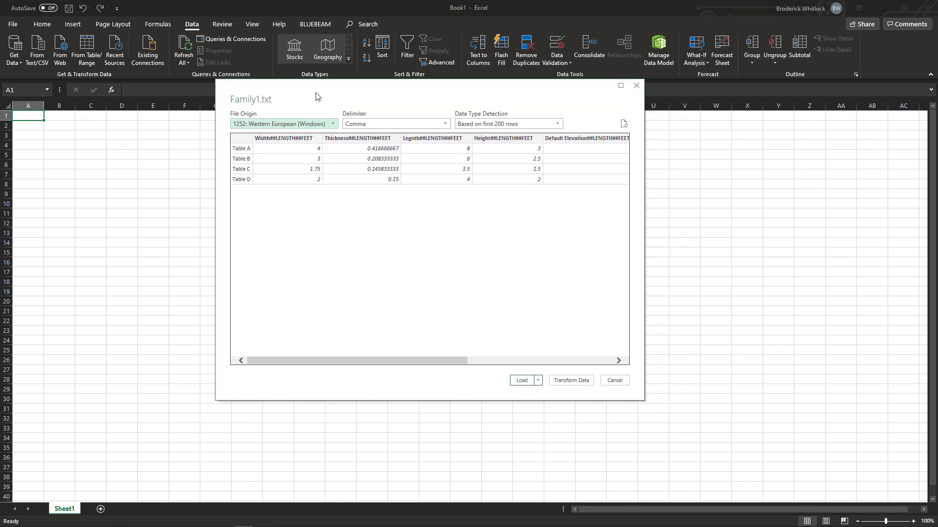
pyautogui.click(329, 124)
pyautogui.scroll(20, 322, 185)
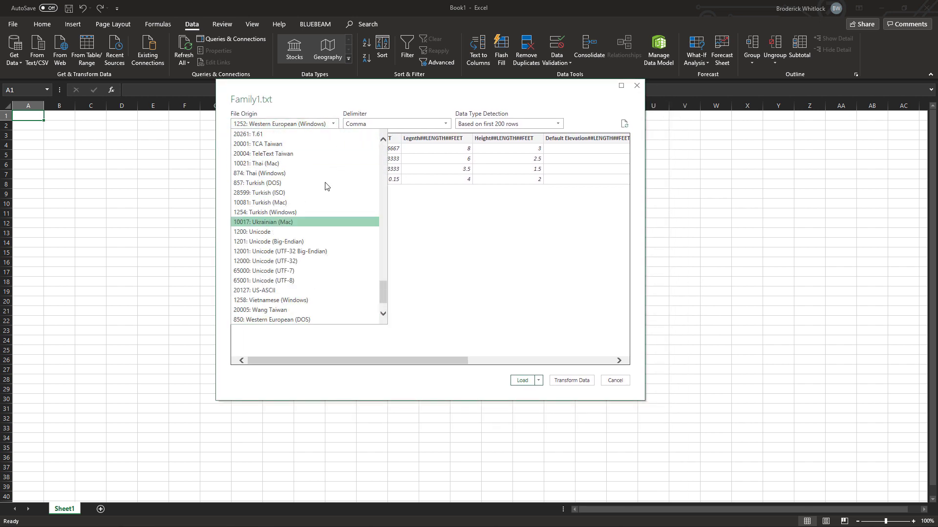
pyautogui.scroll(1, 320, 185)
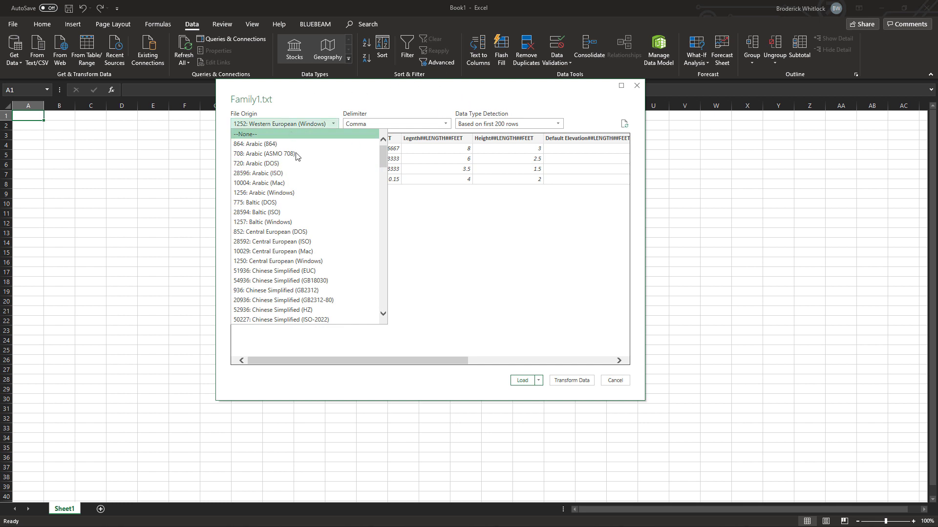
pyautogui.scroll(-20, 301, 187)
pyautogui.click(436, 288)
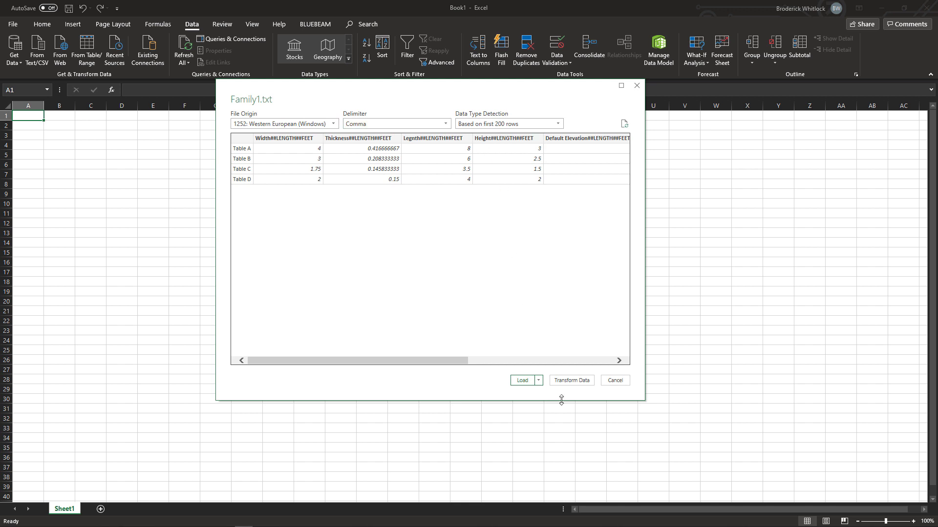
pyautogui.click(523, 384)
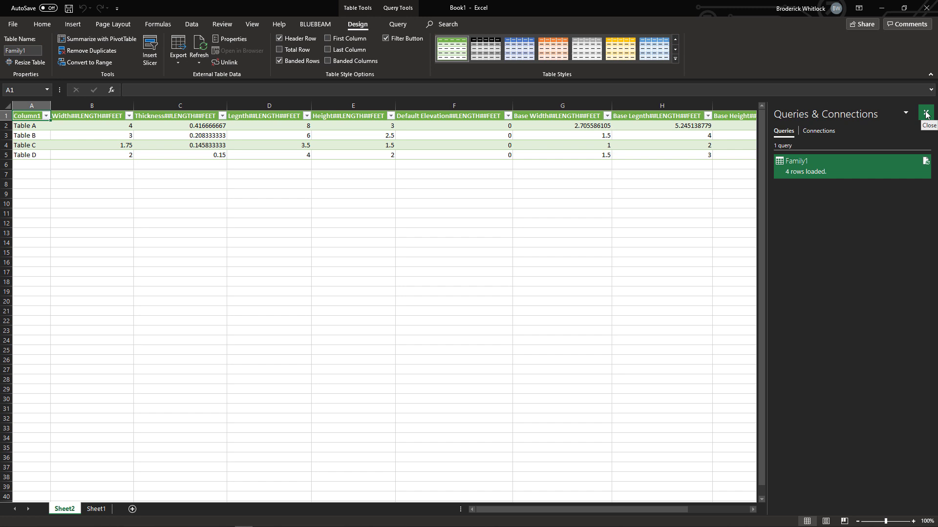
pyautogui.click(927, 115)
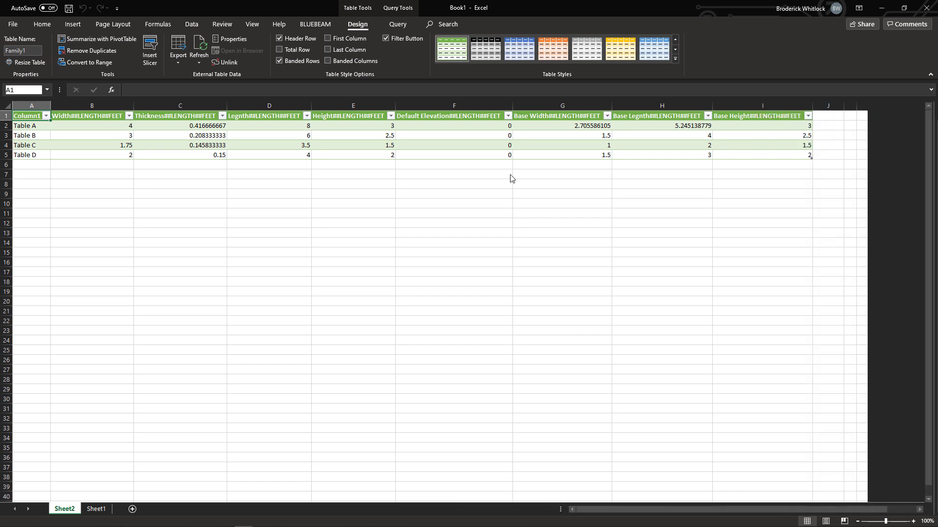
# - Enter Table E and Table F as new type names in A6 and A7
pyautogui.click(16, 167)
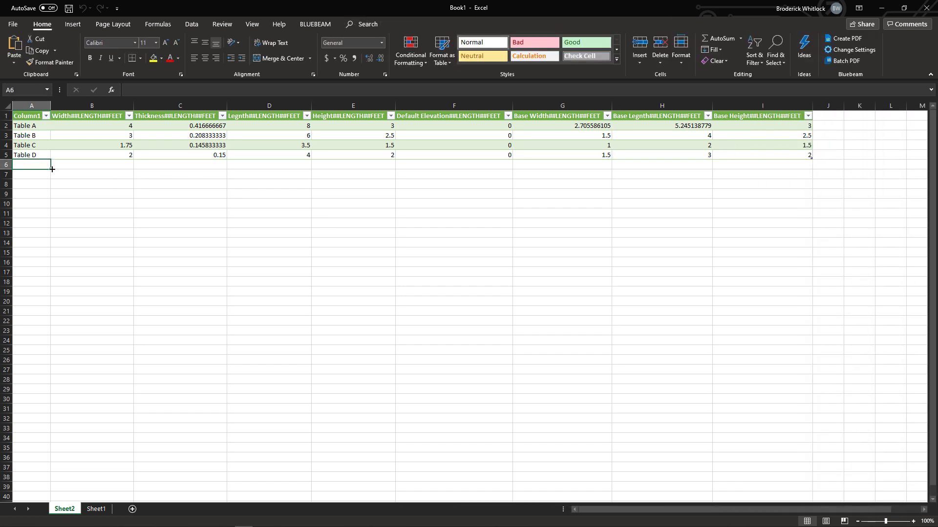
pyautogui.write('Table E')
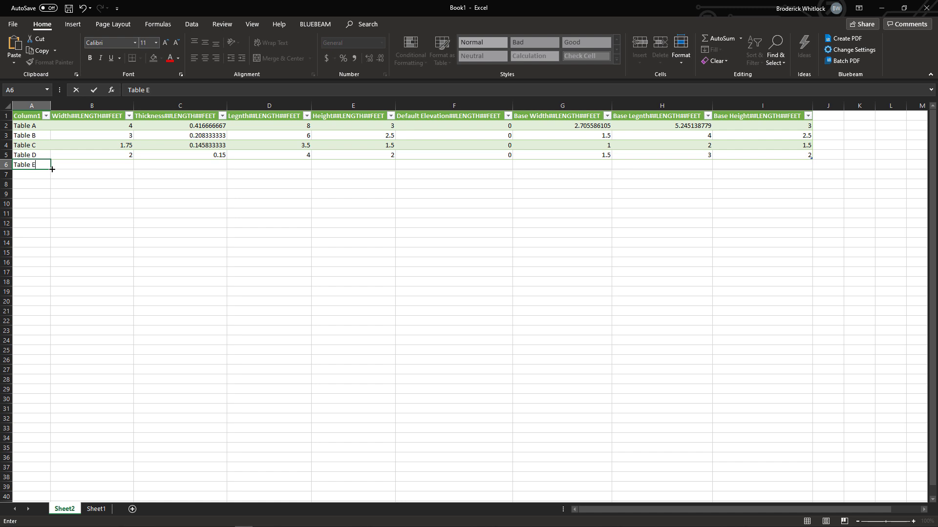
pyautogui.press('Return')
pyautogui.write('Tab')
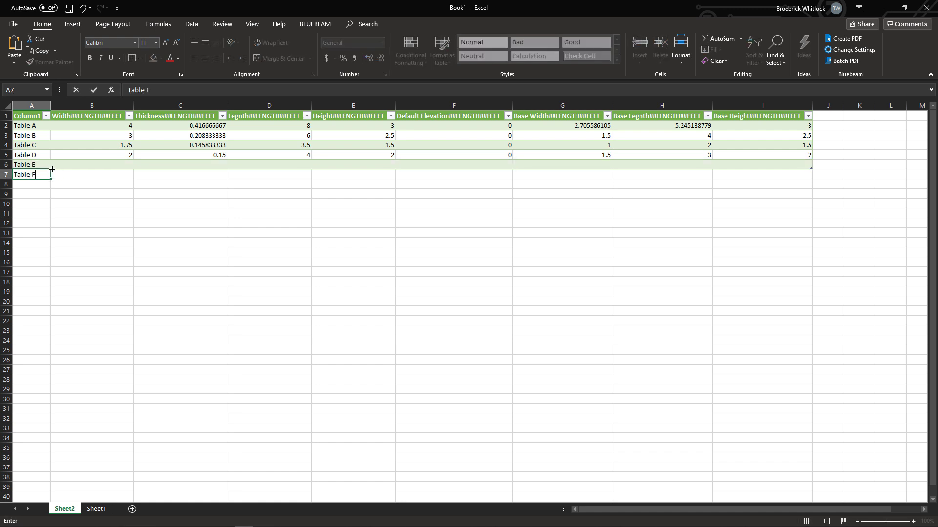
pyautogui.write('le F')
pyautogui.click(113, 164)
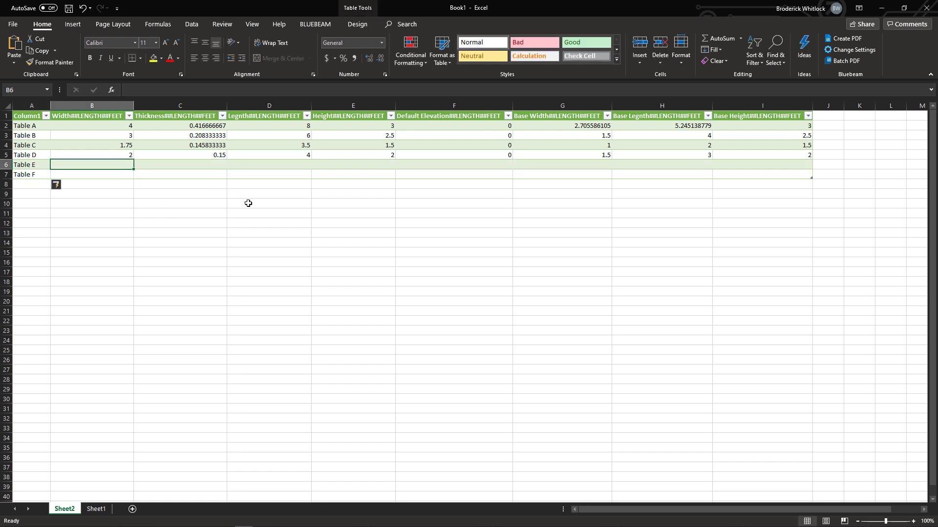
# - Give Table E and F widths 2.5/3.5, thicknesses 0.2/0.3 and lengths 5/7
pyautogui.write('2.5')
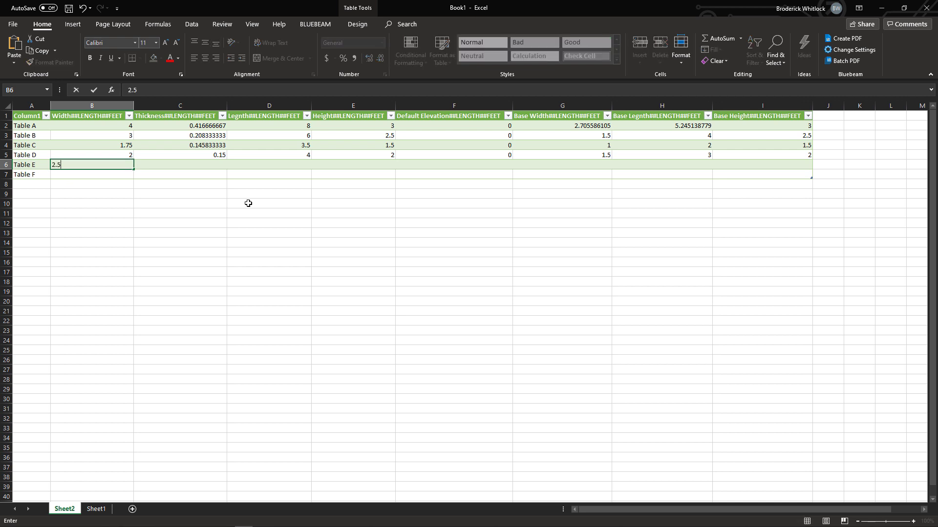
pyautogui.click(95, 177)
pyautogui.write('3.5')
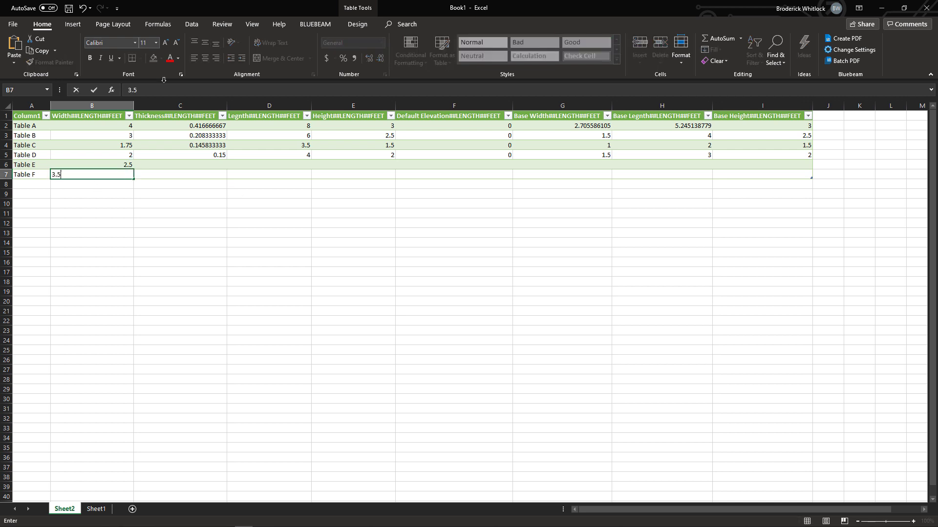
pyautogui.click(196, 167)
pyautogui.write('.2')
pyautogui.click(176, 175)
pyautogui.write('.3')
pyautogui.click(273, 165)
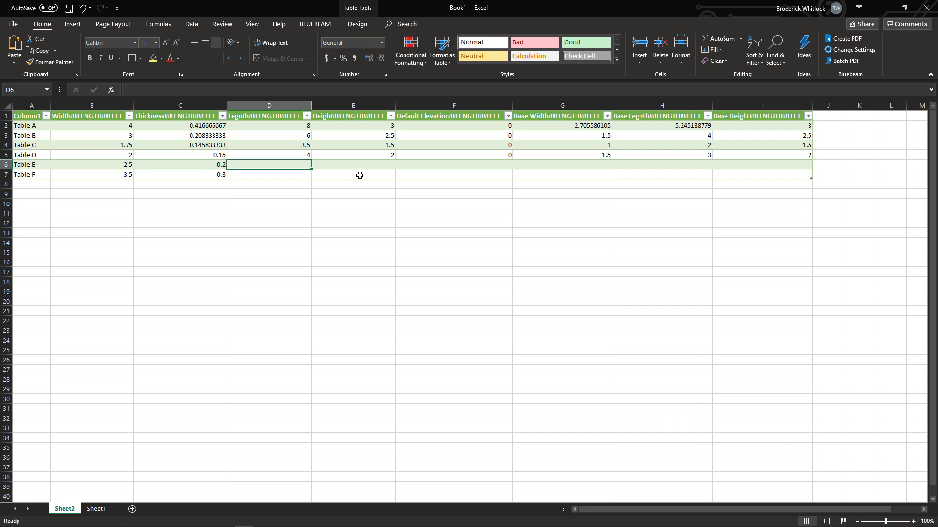
pyautogui.write('5')
pyautogui.click(265, 174)
pyautogui.write('7')
pyautogui.click(368, 168)
# - Set heights 2.5 and 3.5 for Table E and F, with default elevation 0
pyautogui.write('25')
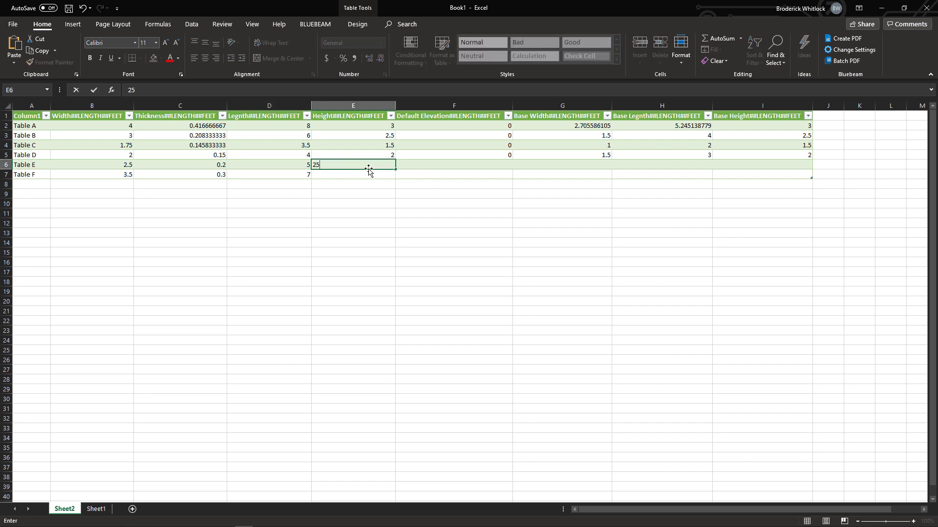
pyautogui.press('Return')
pyautogui.write('3.5')
pyautogui.press('Tab')
pyautogui.press('Up')
pyautogui.write('0')
pyautogui.press('Return')
pyautogui.write('0')
pyautogui.press('Tab')
pyautogui.press('Up')
# - Enter base widths 2/1.75, base lengths 3.5/2.75 and base heights 2.5/1.75 for Table E/F
pyautogui.write('2')
pyautogui.press('Return')
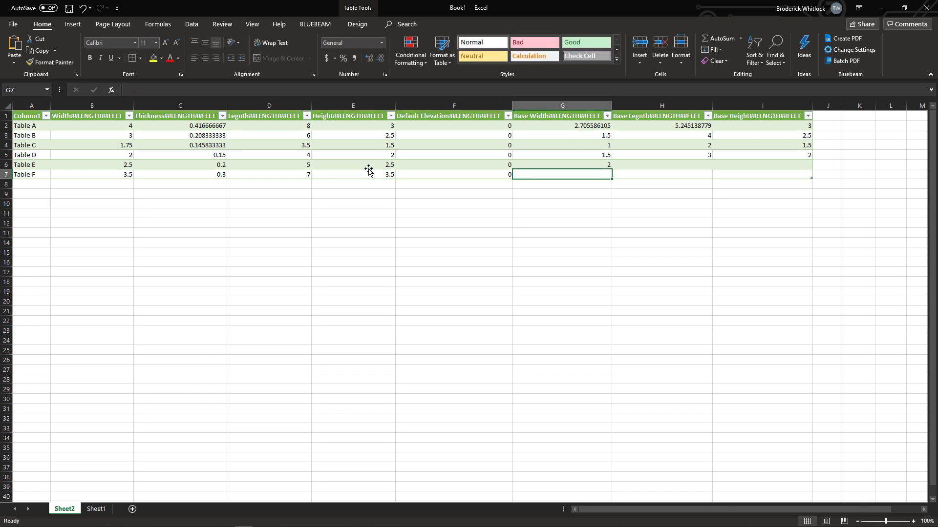
pyautogui.write('1.75')
pyautogui.press('Tab')
pyautogui.press('Up')
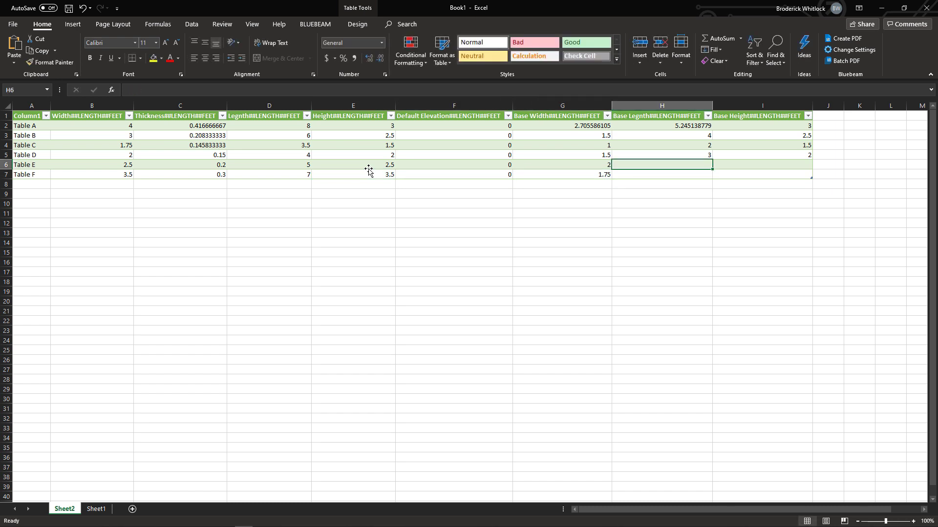
pyautogui.write('3.5')
pyautogui.press('Return')
pyautogui.write('2.75')
pyautogui.press('Tab')
pyautogui.press('Up')
pyautogui.write('2.5')
pyautogui.press('Return')
pyautogui.write('1.75')
pyautogui.click(762, 214)
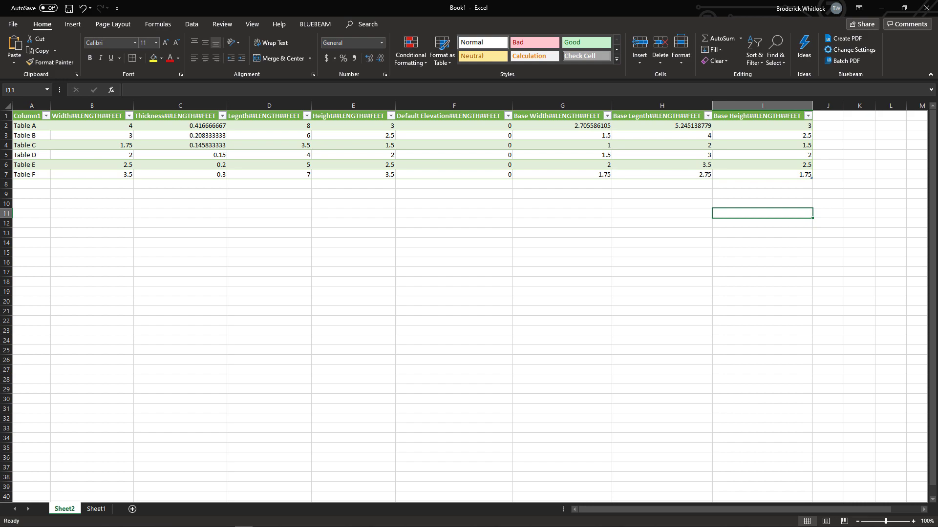
# - Save the active sheet as Family 1.csv in CSV (MS-DOS) format, then close Excel
pyautogui.click(13, 24)
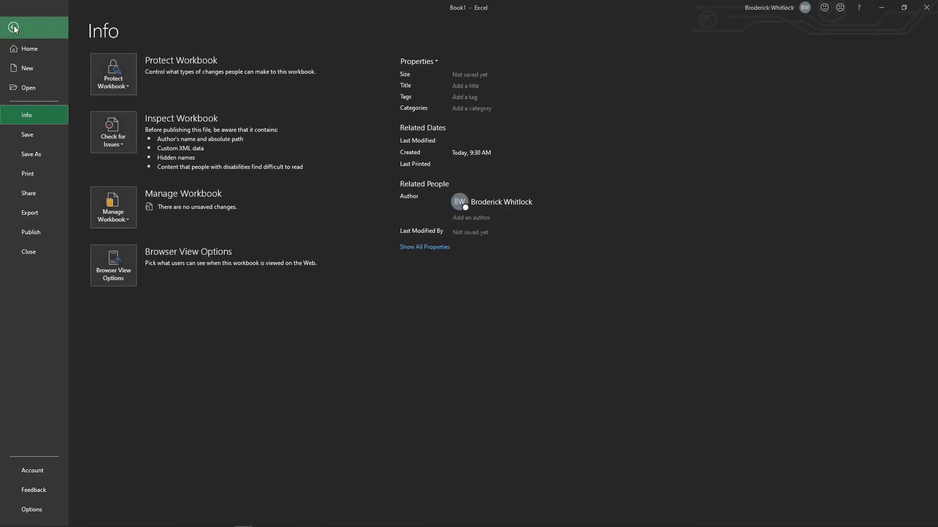
pyautogui.click(61, 155)
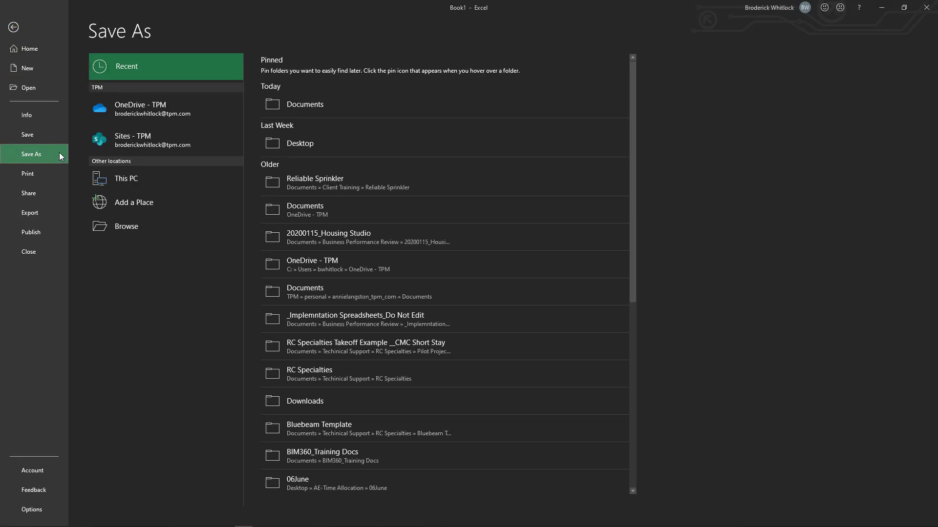
pyautogui.click(120, 235)
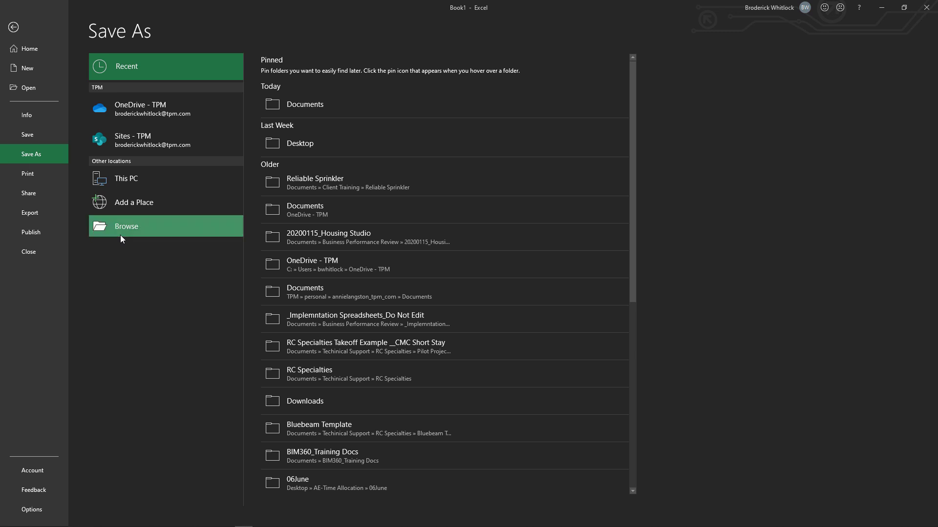
pyautogui.moveTo(280, 14); pyautogui.dragTo(470, 48)
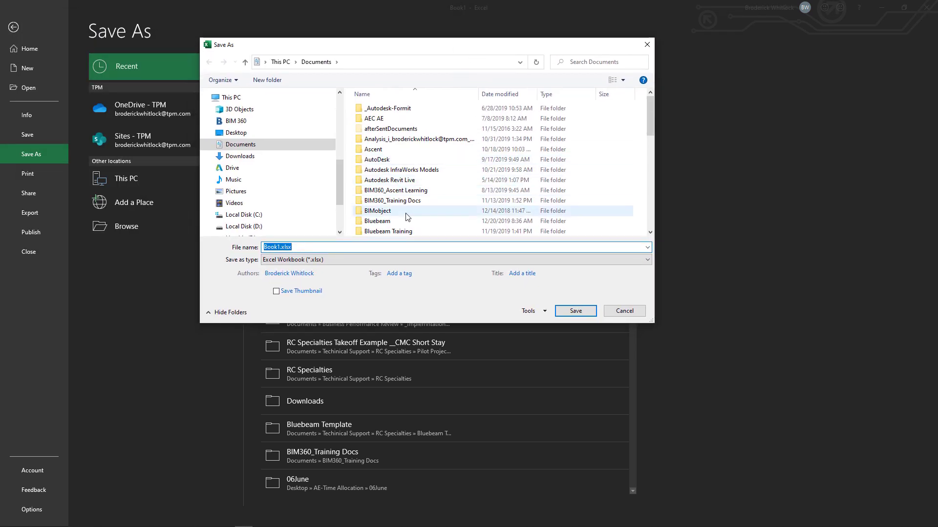
pyautogui.scroll(-10, 462, 166)
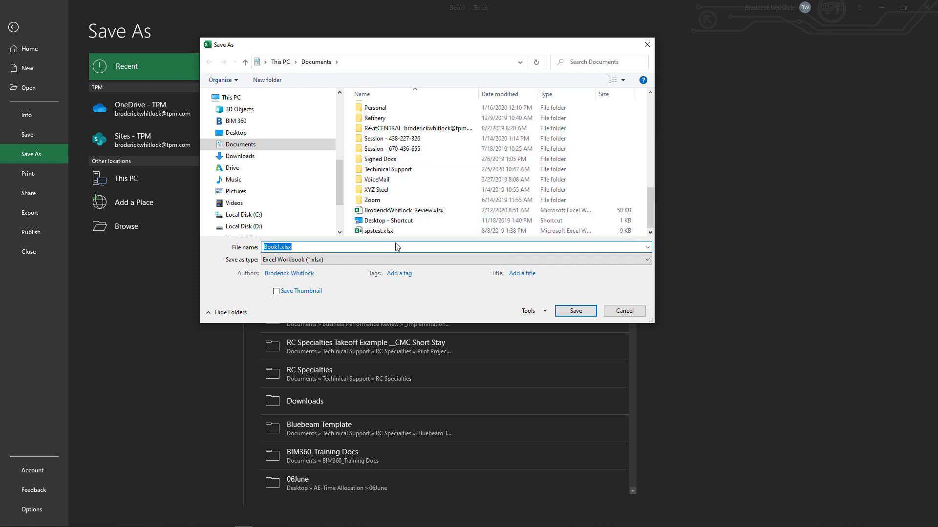
pyautogui.write('Family 1')
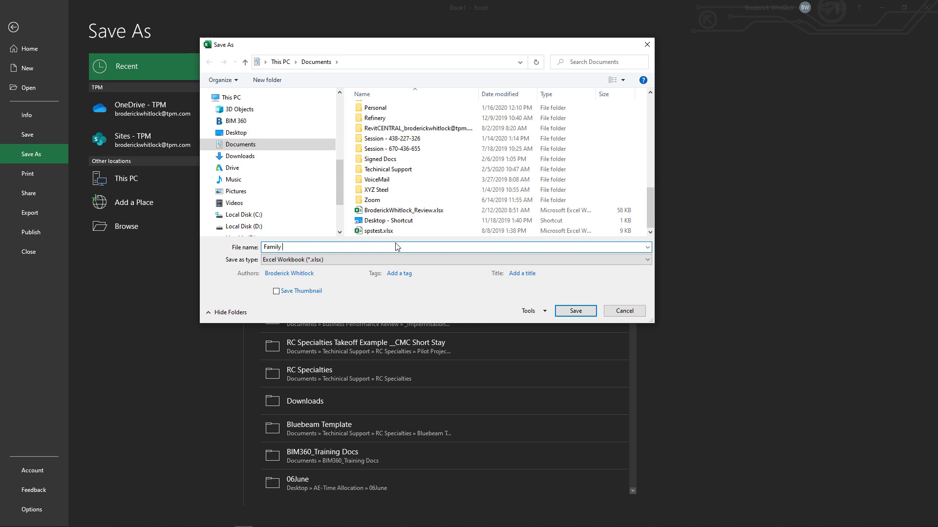
pyautogui.click(368, 261)
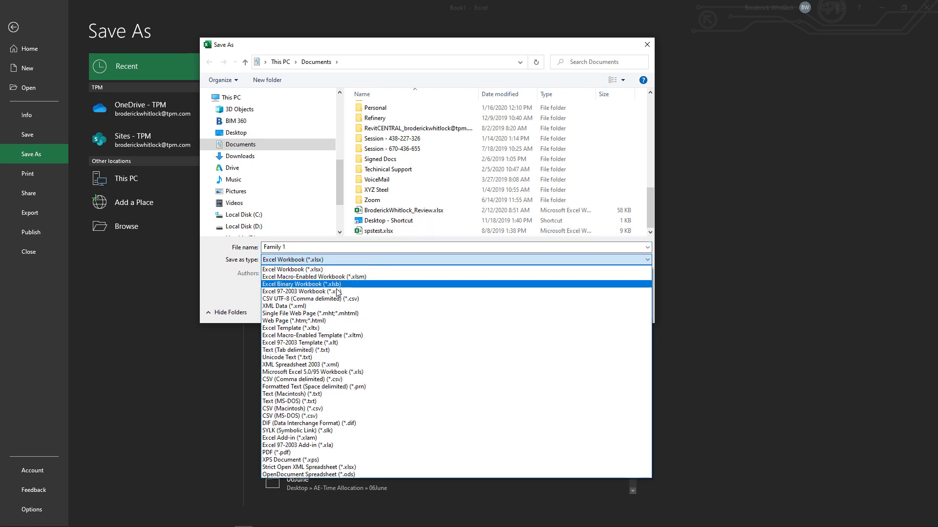
pyautogui.click(317, 416)
pyautogui.click(567, 299)
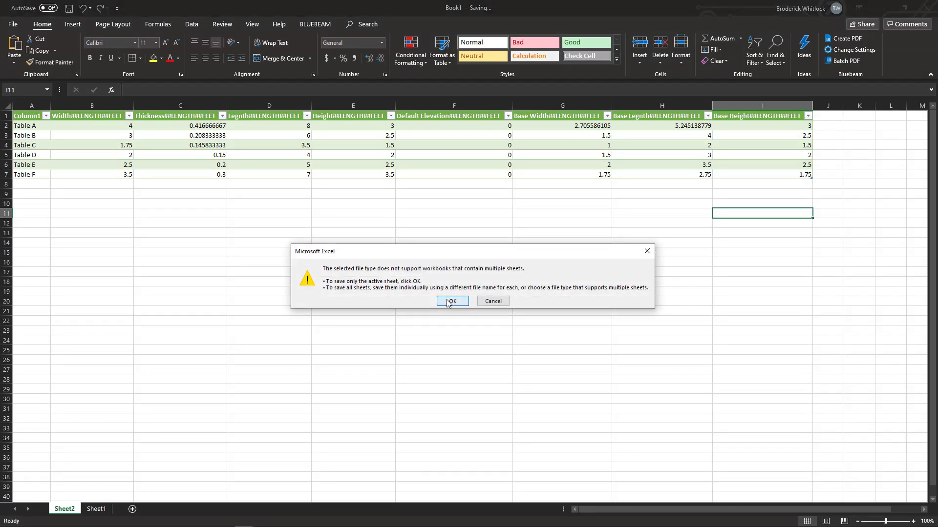
pyautogui.click(447, 300)
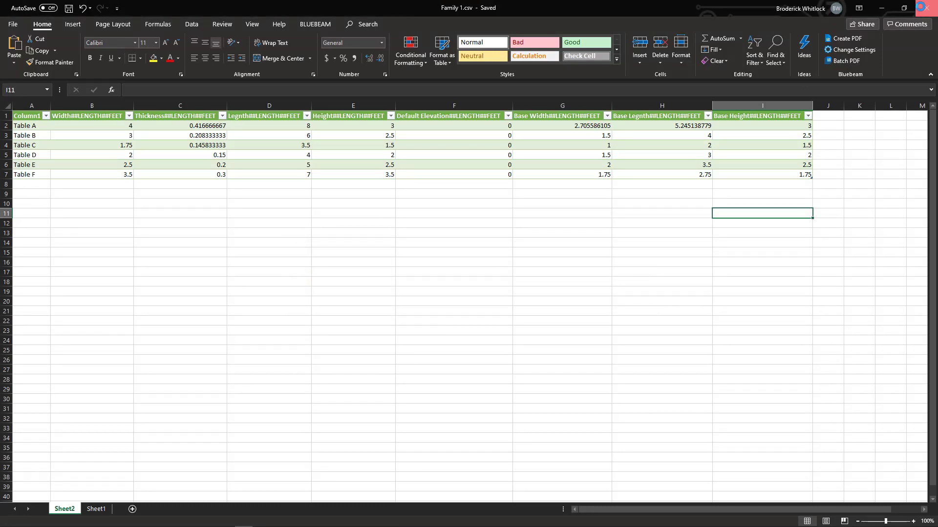
pyautogui.click(934, 6)
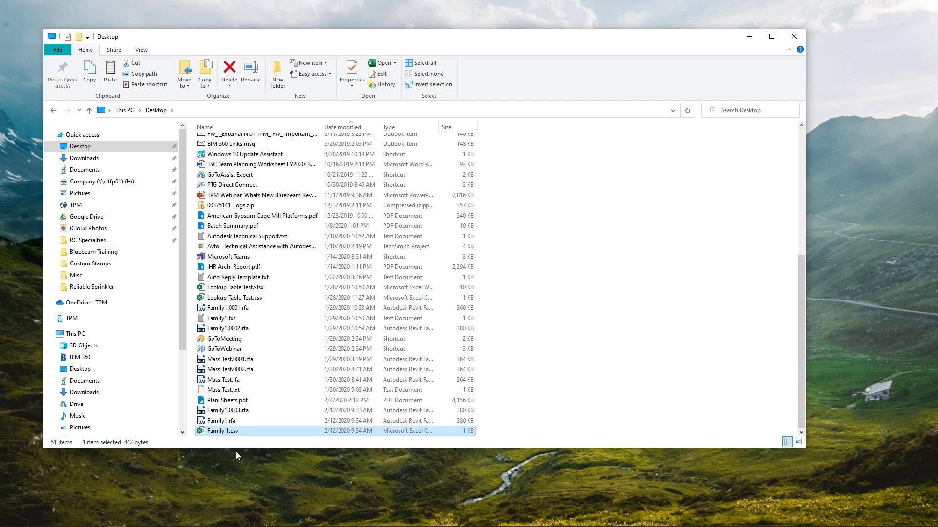
# - Delete the old Family1.txt, rename Family 1.csv to Family 1.txt, then close the preview and minimize Explorer
pyautogui.click(226, 322)
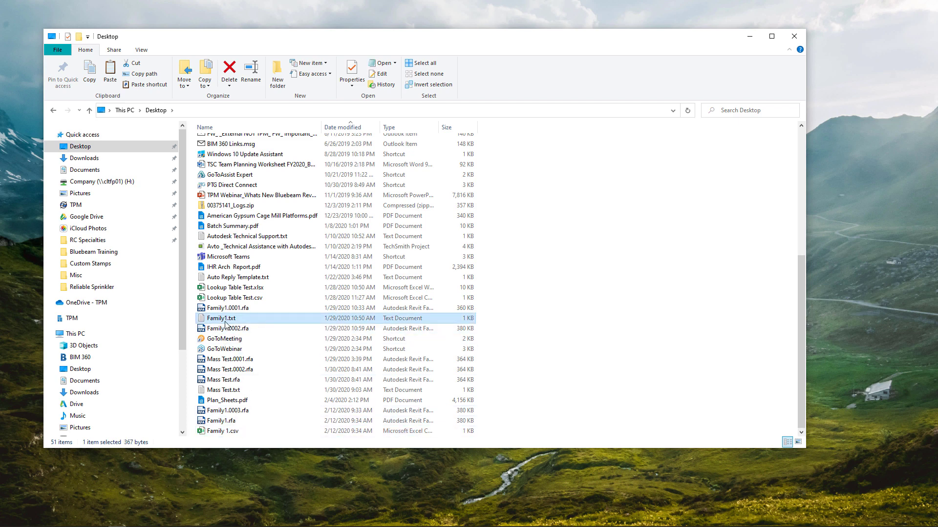
pyautogui.press('Delete')
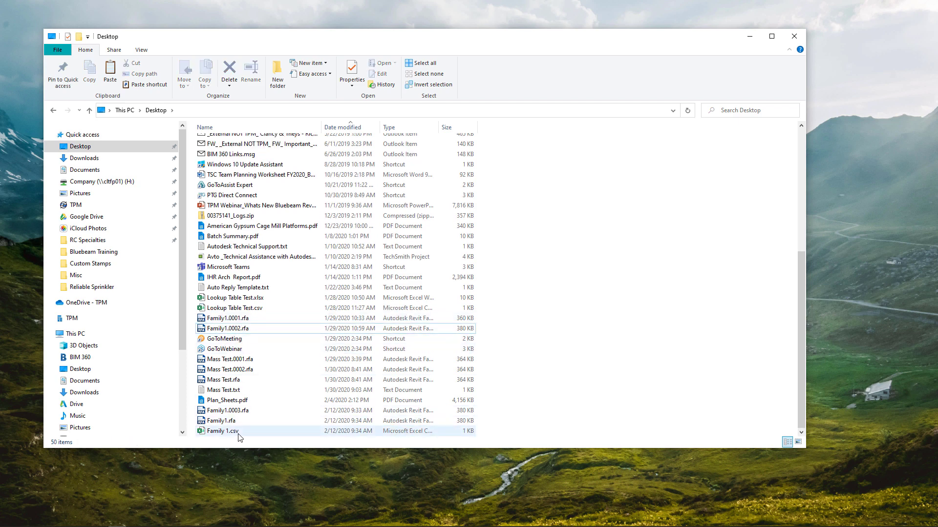
pyautogui.click(239, 433)
pyautogui.click(243, 433)
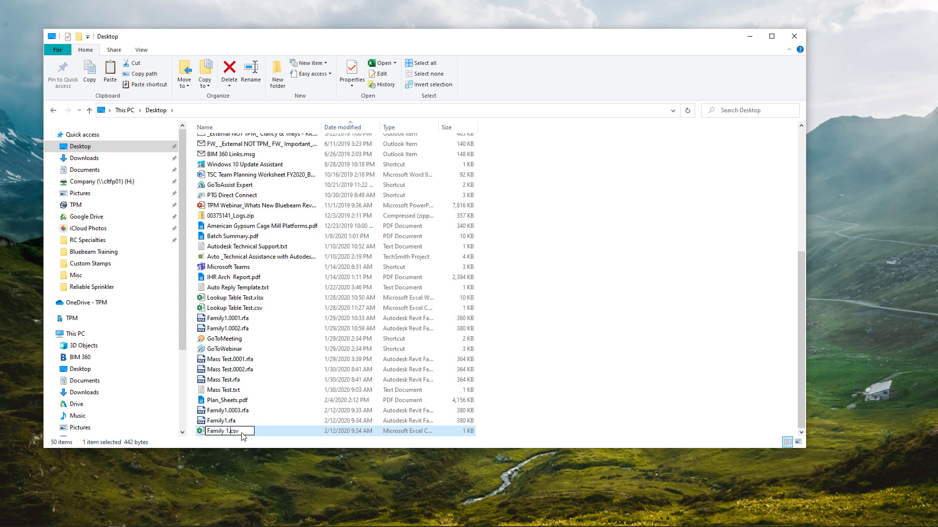
pyautogui.press('BackSpace')
pyautogui.press('BackSpace')
pyautogui.press('Return')
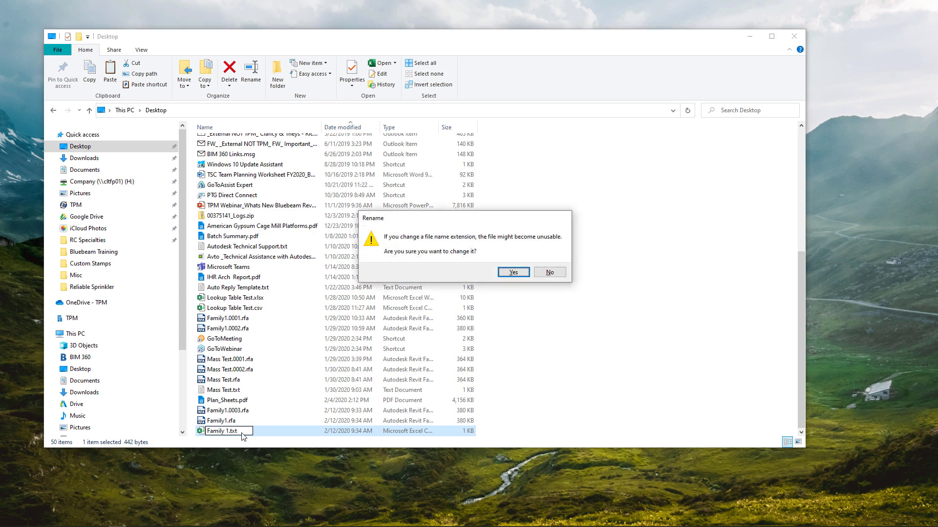
pyautogui.click(513, 272)
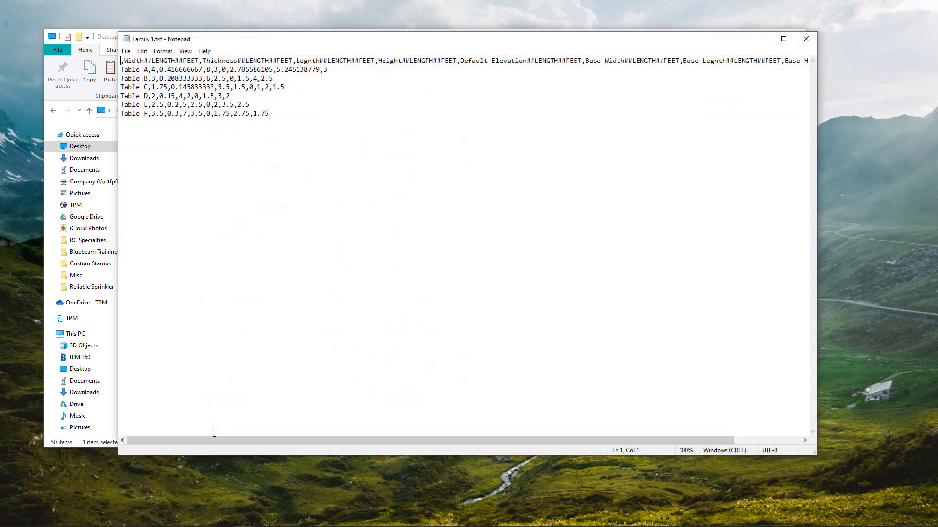
pyautogui.click(806, 39)
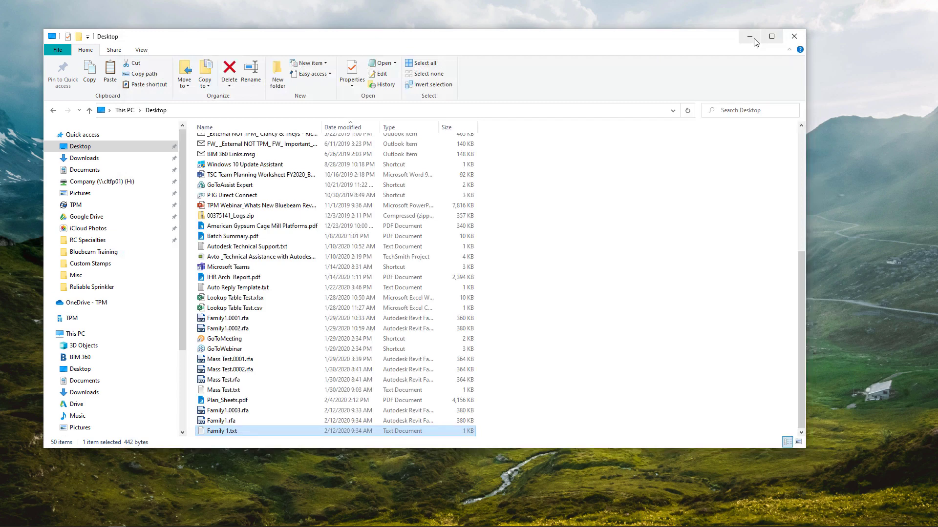
pyautogui.click(761, 38)
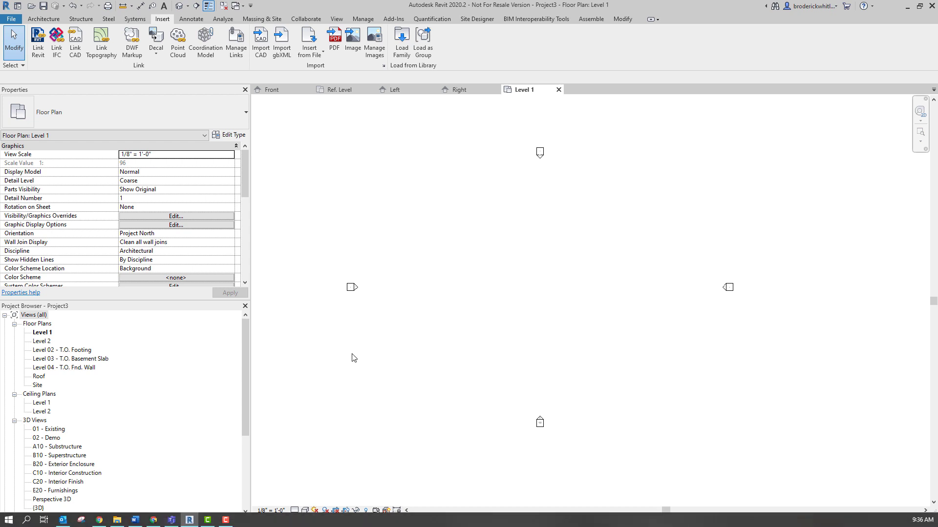
# - Load the Family1.rfa family into Project3
pyautogui.click(401, 43)
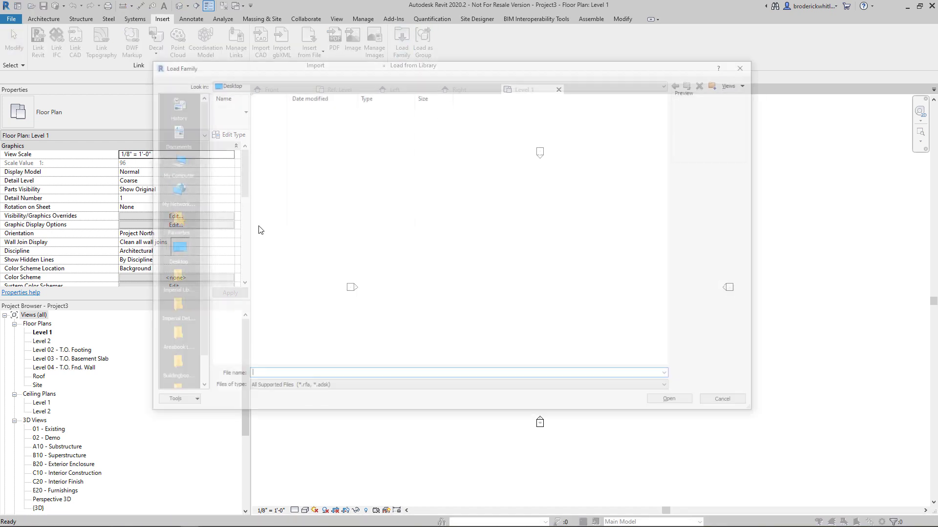
pyautogui.click(234, 143)
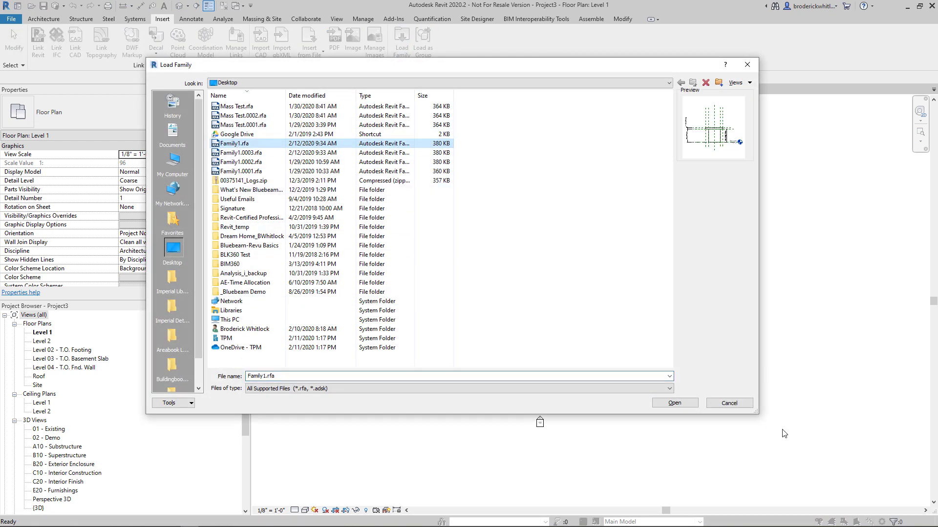
pyautogui.click(674, 403)
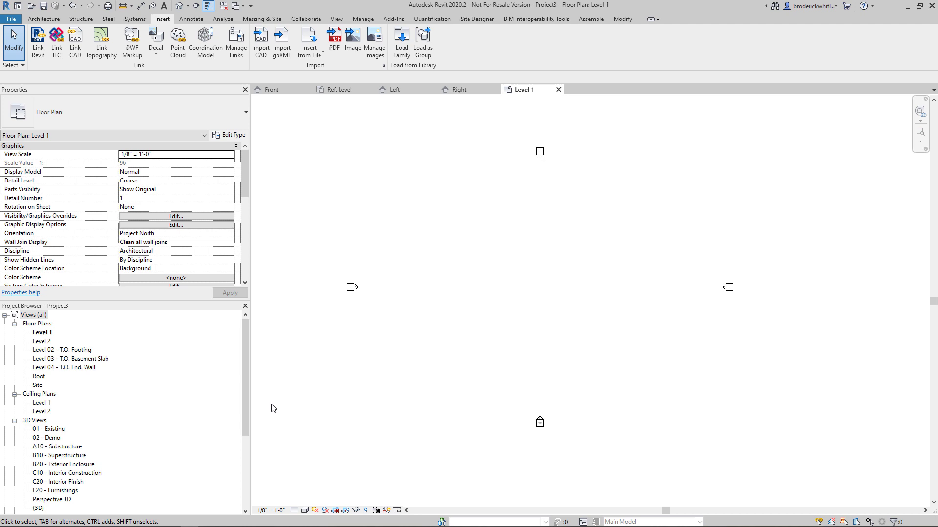
# - Close Project3 without saving changes and exit Revit
pyautogui.click(932, 6)
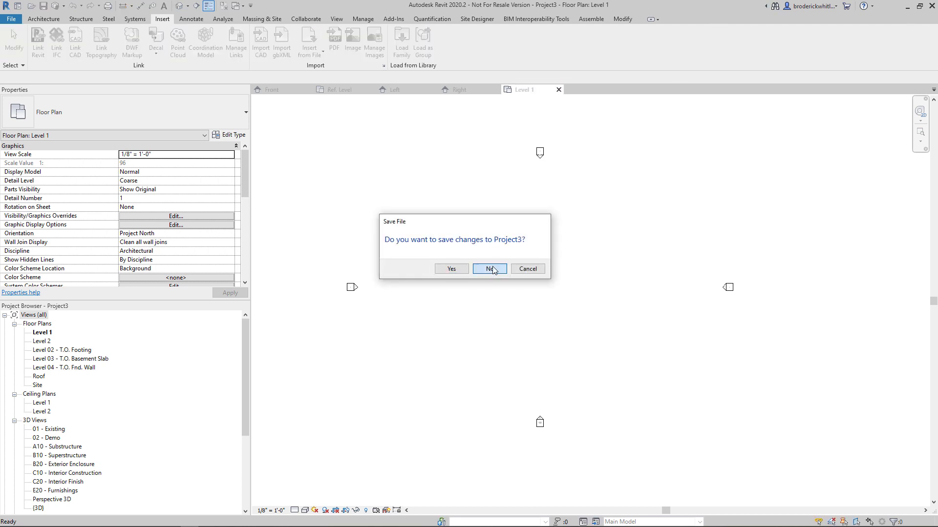
pyautogui.click(489, 268)
pyautogui.click(932, 6)
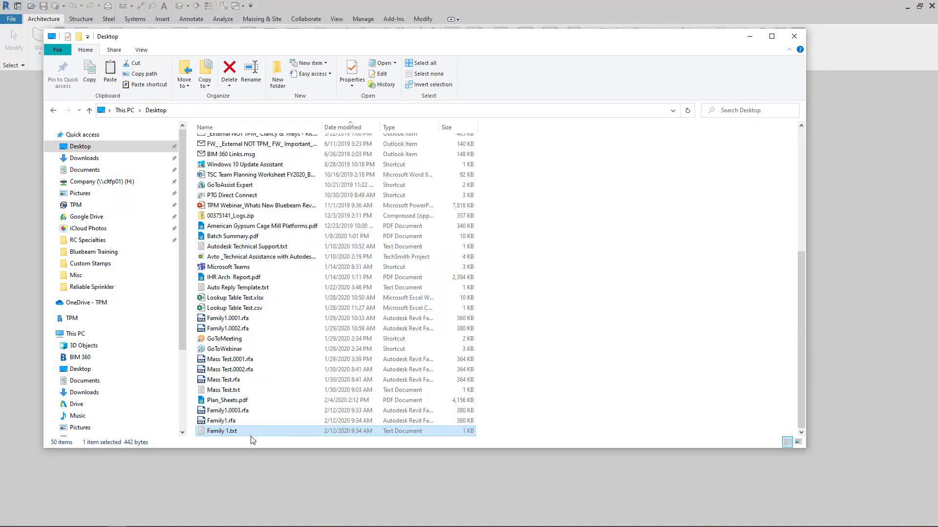
# - Open Family 1.txt in Notepad to check the Table A–F rows, then close it
pyautogui.doubleClick(232, 432)
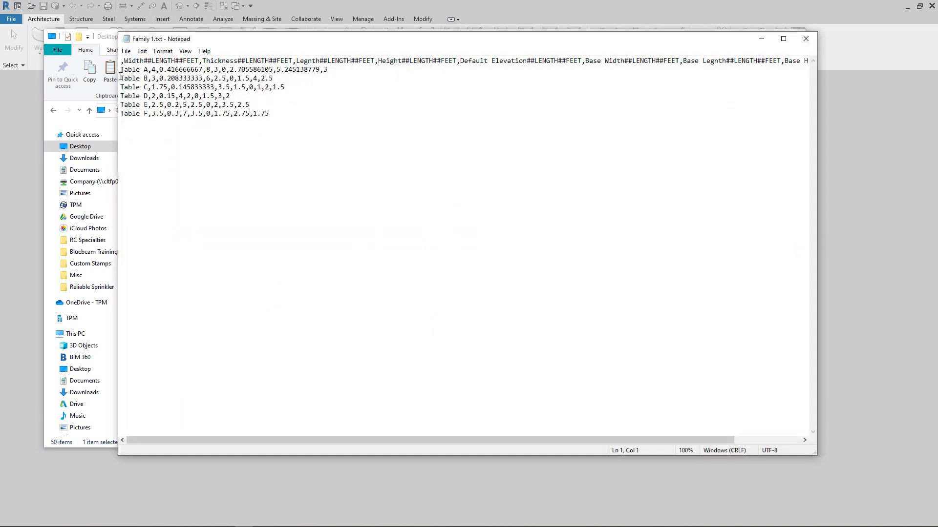
pyautogui.click(812, 43)
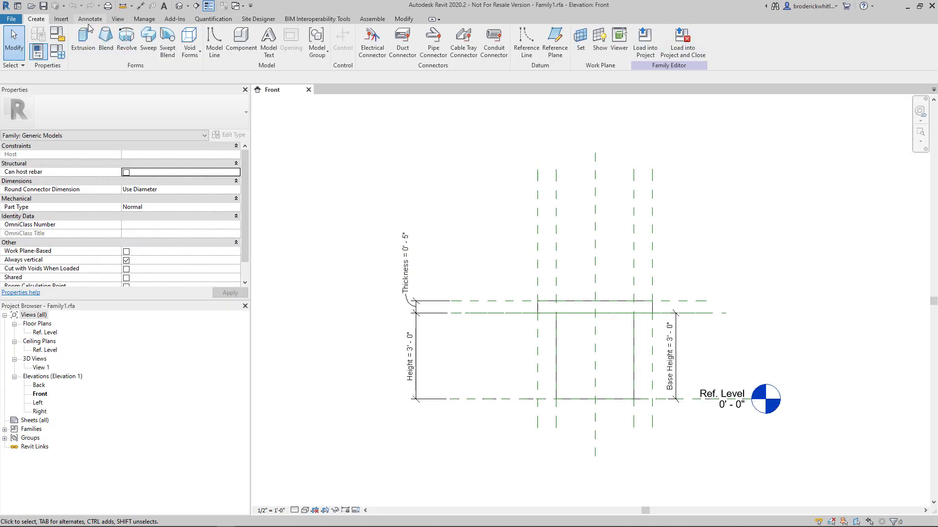
# - Create a new project, Project2, from the Architectural Template
pyautogui.hotkey('alt', 'f')
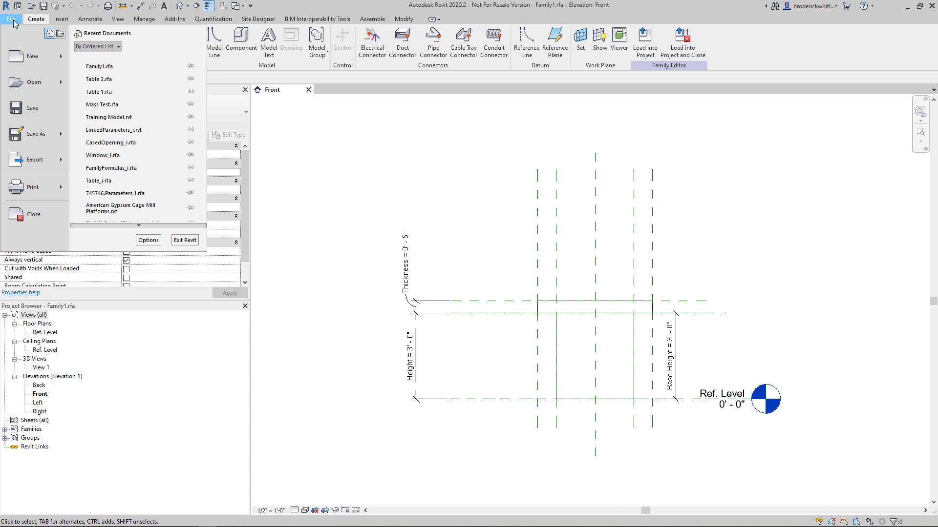
pyautogui.click(32, 56)
pyautogui.click(464, 248)
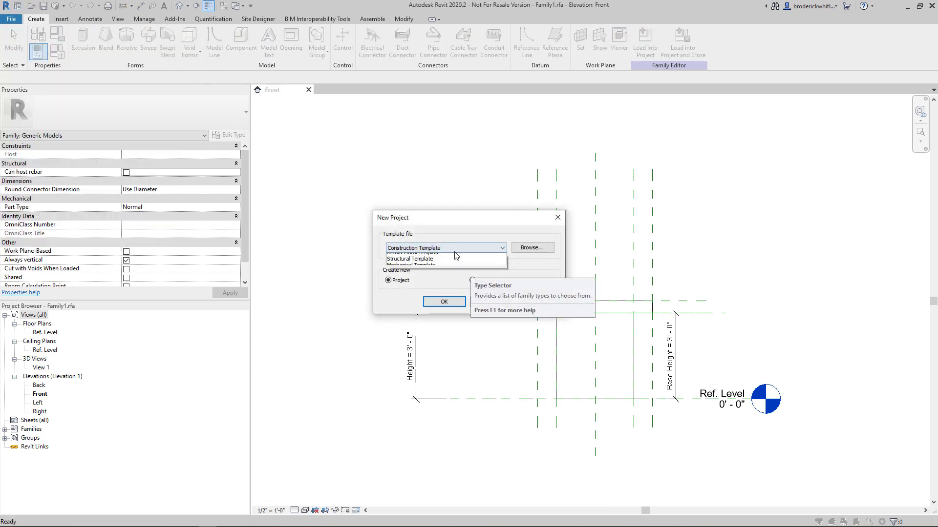
pyautogui.click(442, 266)
pyautogui.click(443, 300)
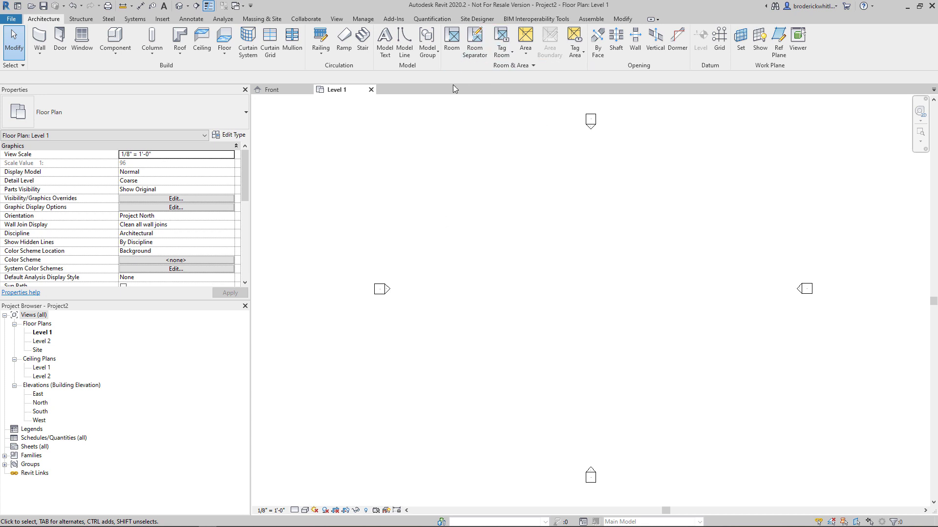
# - Load Family1.rfa into the project with only the Table B and Table E types
pyautogui.click(162, 18)
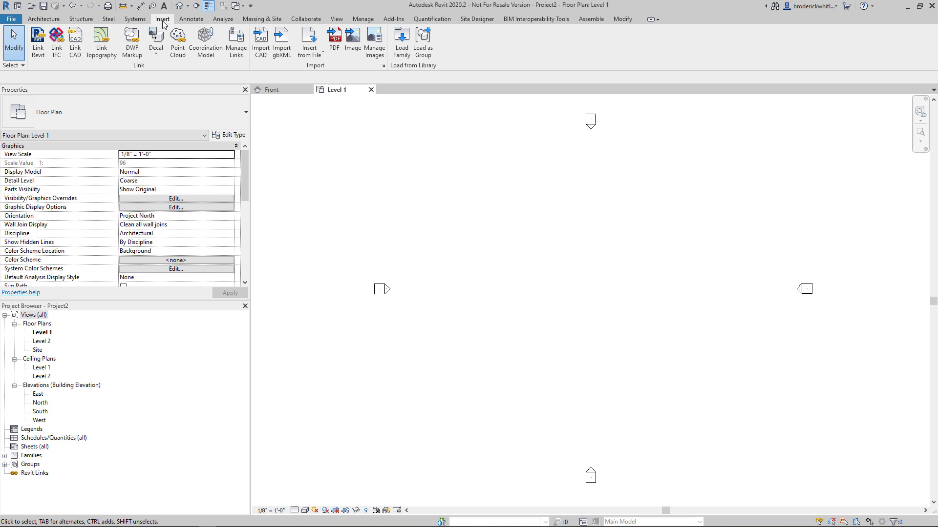
pyautogui.click(401, 40)
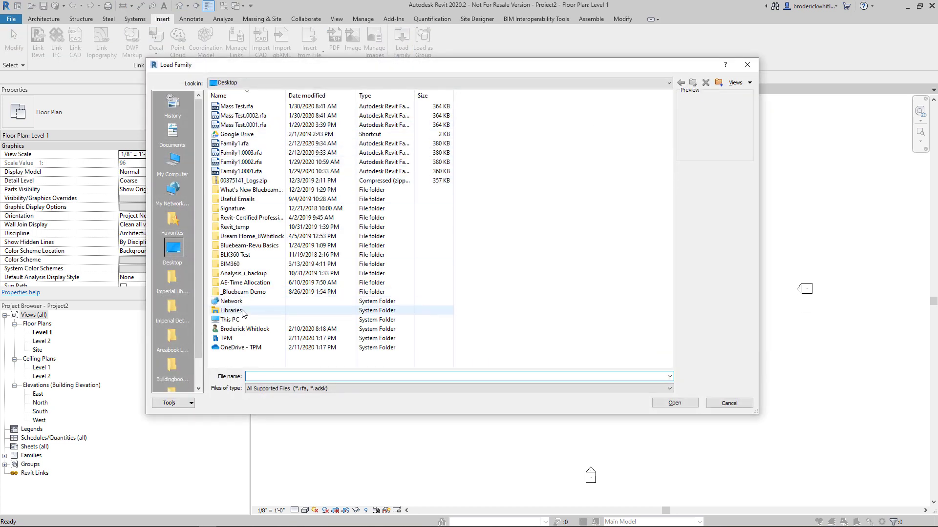
pyautogui.click(255, 144)
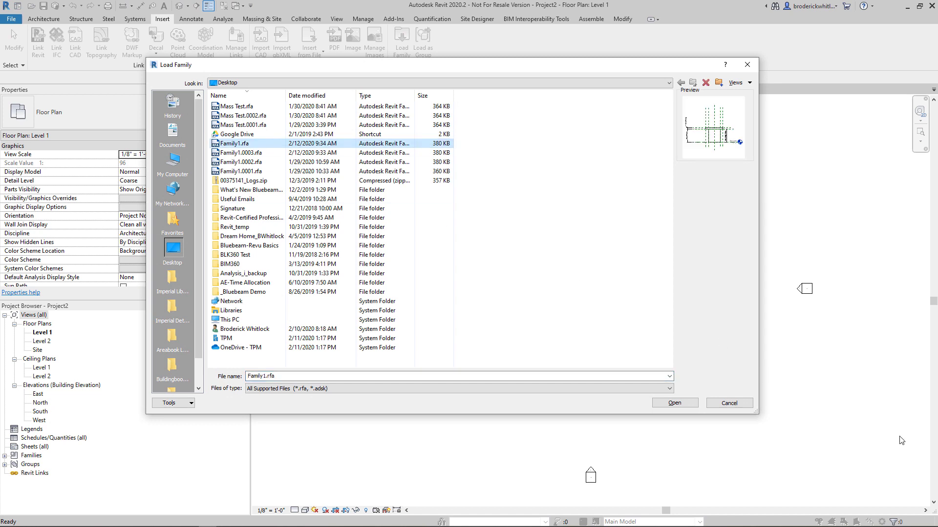
pyautogui.click(674, 403)
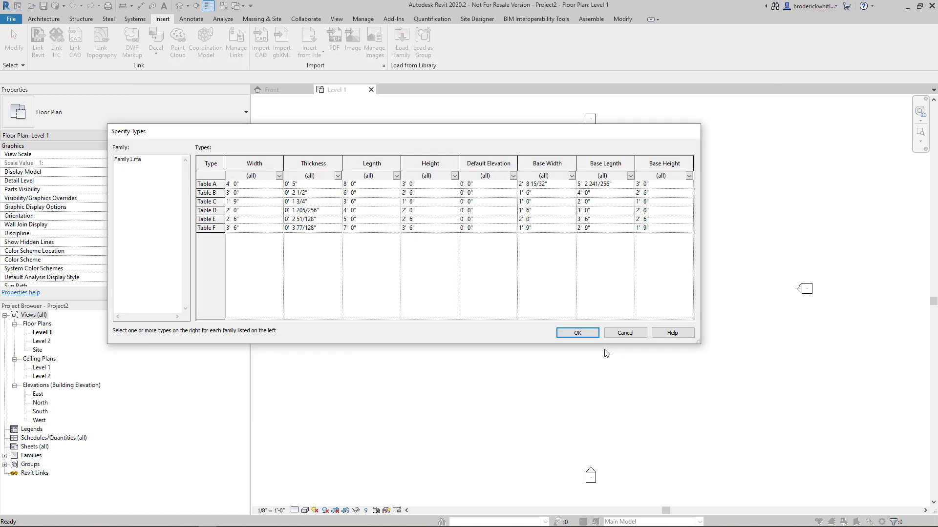
pyautogui.click(219, 193)
pyautogui.keyDown('ctrl'); pyautogui.click(215, 219); pyautogui.keyUp('ctrl')
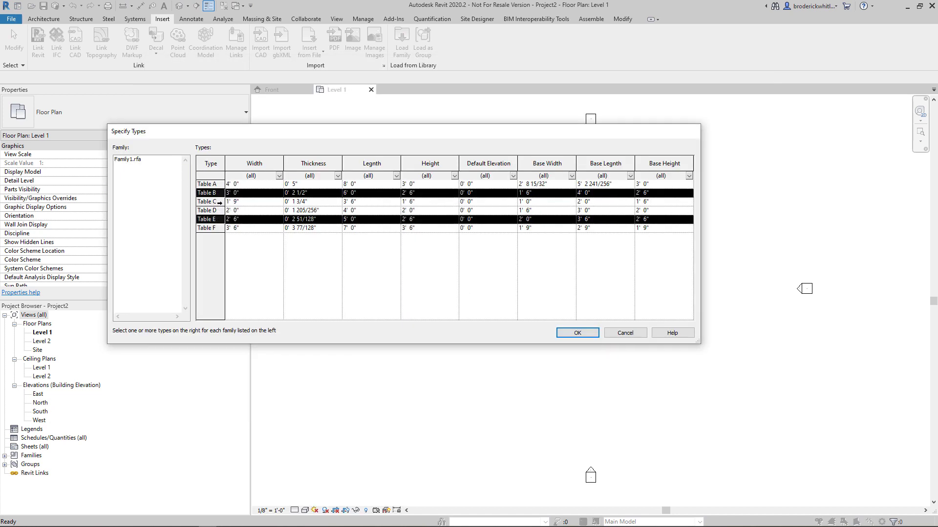
pyautogui.click(578, 331)
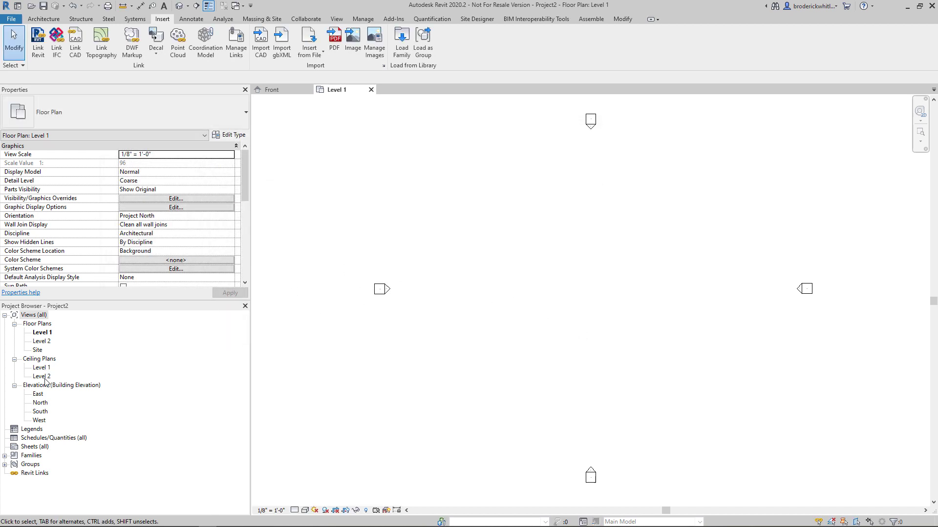
# - Expand Families > Generic Models in the Project Browser and recentre the Level 1 plan
pyautogui.click(4, 456)
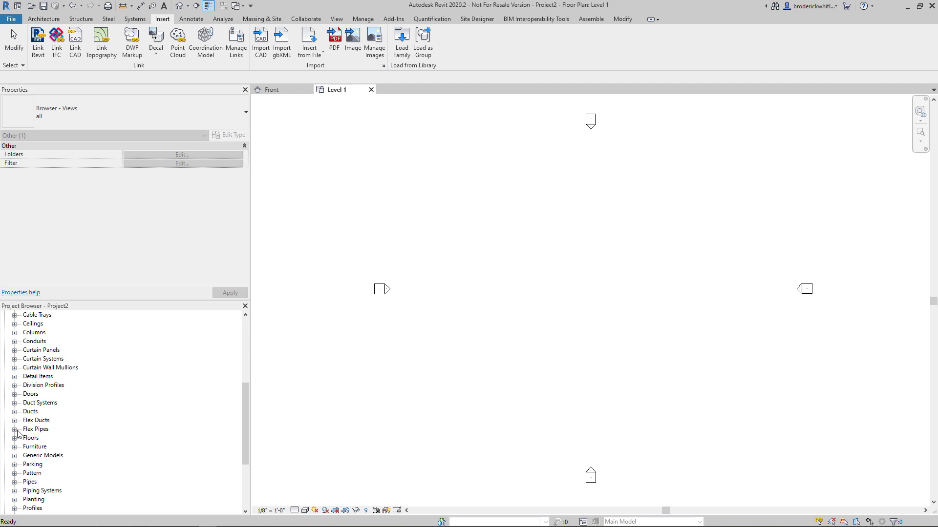
pyautogui.click(14, 455)
pyautogui.scroll(2, 122, 415)
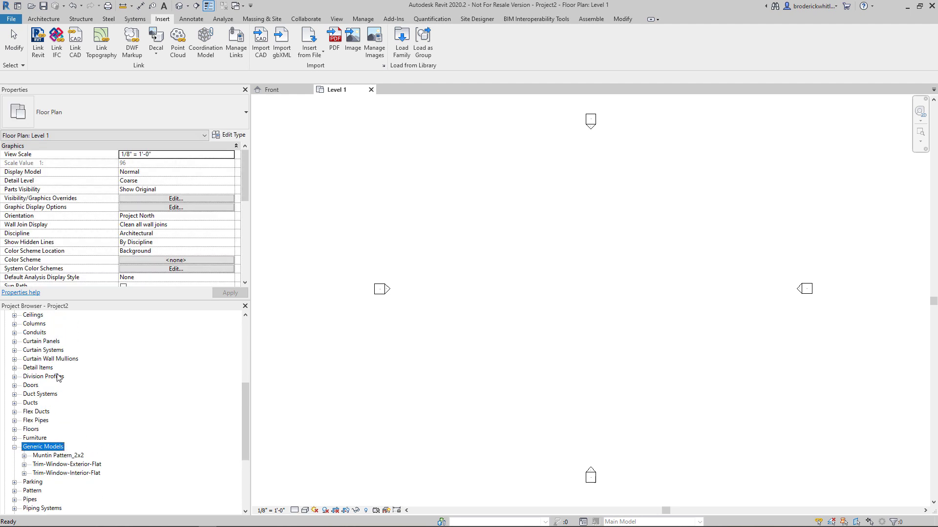
pyautogui.scroll(4, 364, 198)
pyautogui.scroll(-5, 562, 377)
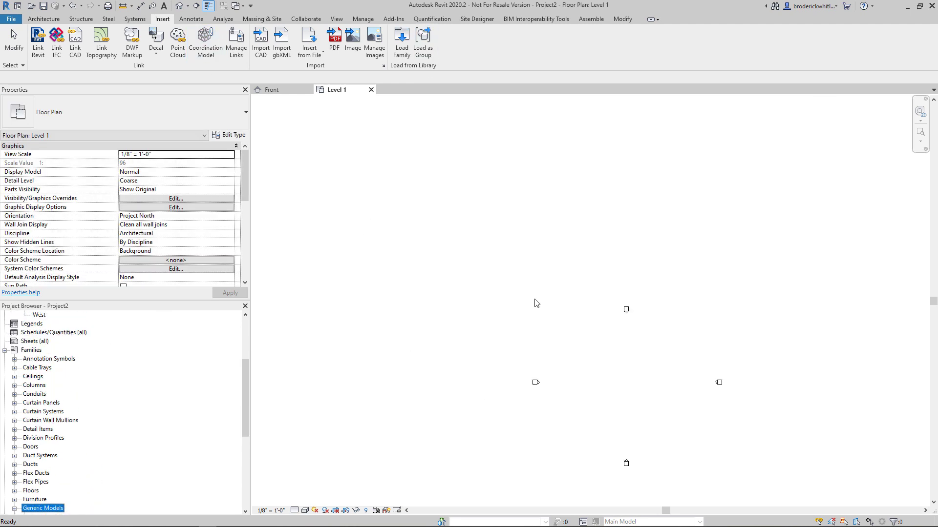
pyautogui.click(630, 428)
pyautogui.moveTo(629, 427); pyautogui.dragTo(529, 325, button='middle')
pyautogui.scroll(3, 499, 255)
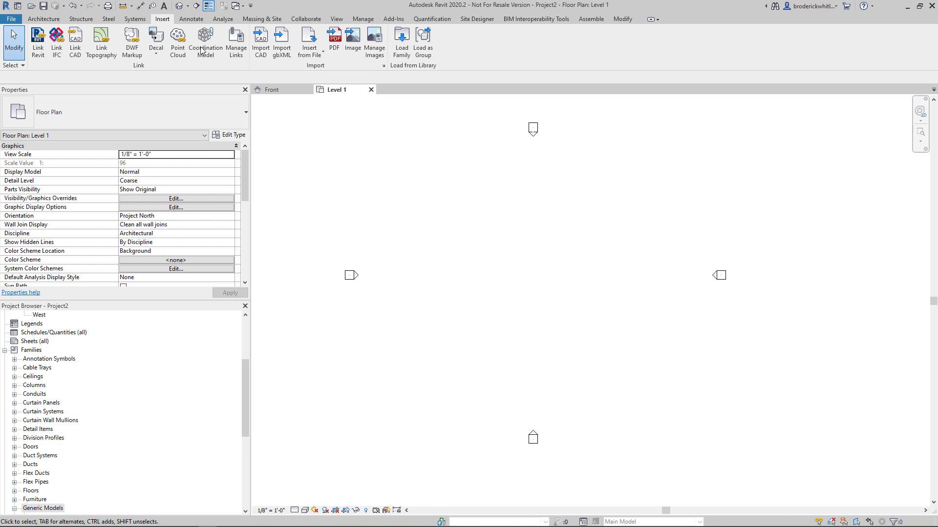
# - Reload Family1.rfa choosing types Table B, Table C, Table D and Table E
pyautogui.click(394, 49)
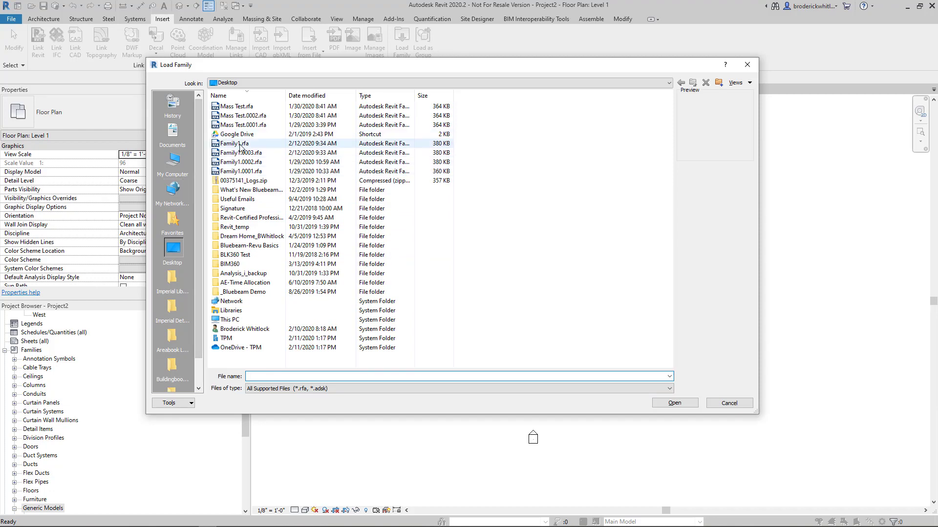
pyautogui.click(240, 144)
pyautogui.click(681, 404)
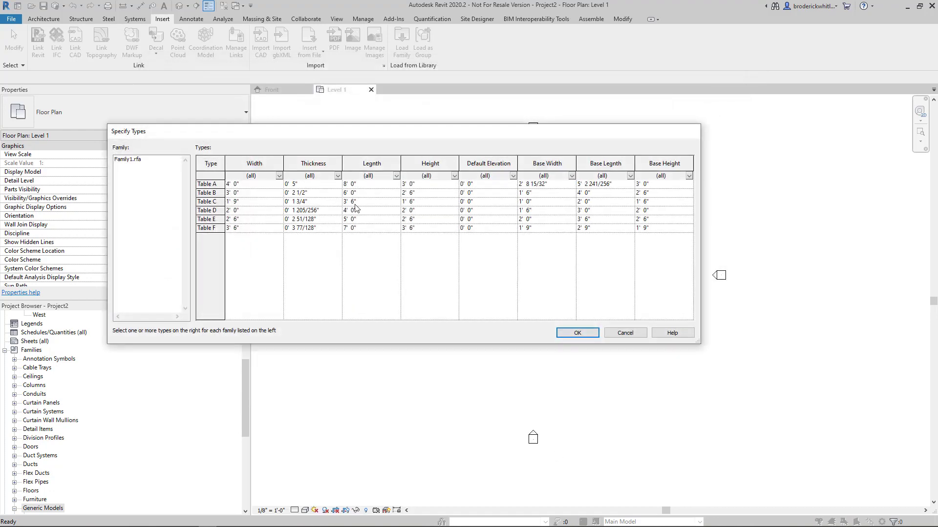
pyautogui.click(215, 200)
pyautogui.keyDown('ctrl'); pyautogui.click(215, 218); pyautogui.keyUp('ctrl')
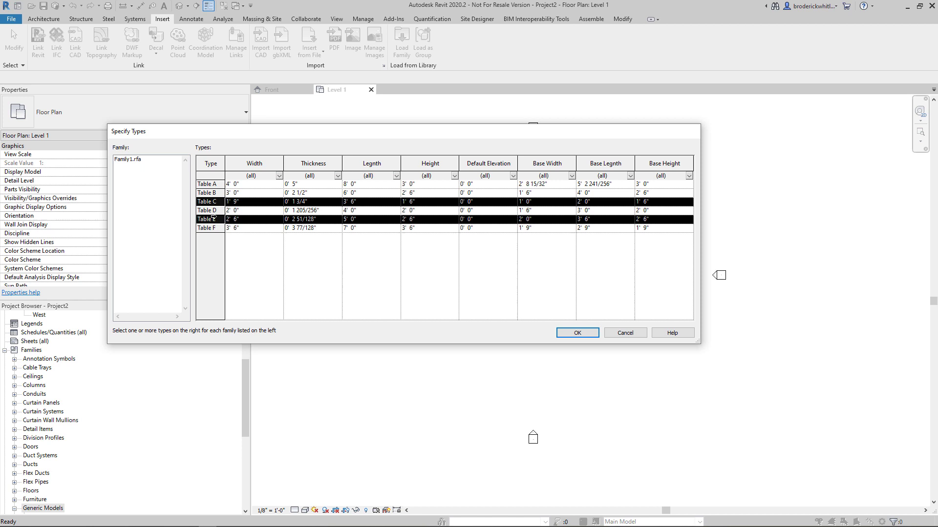
pyautogui.keyDown('ctrl'); pyautogui.click(216, 210); pyautogui.keyUp('ctrl')
pyautogui.keyDown('ctrl'); pyautogui.click(217, 193); pyautogui.keyUp('ctrl')
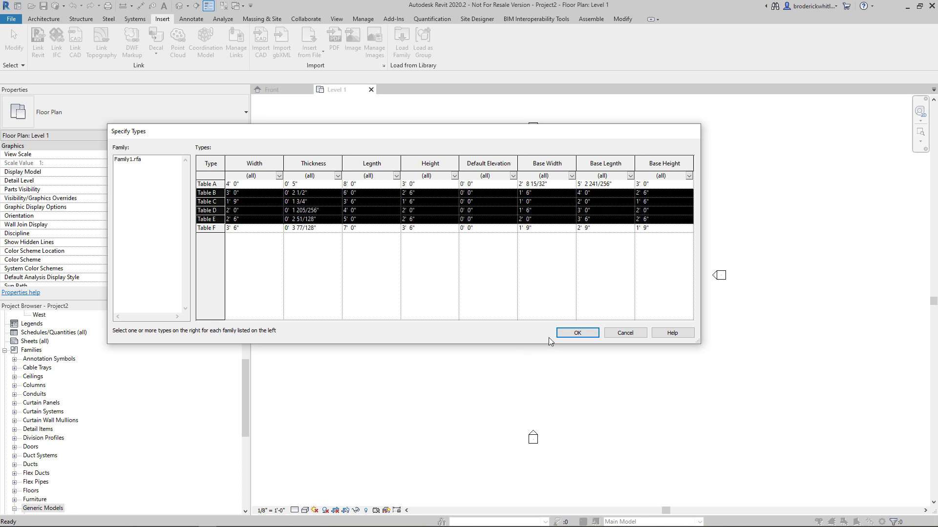
pyautogui.click(594, 333)
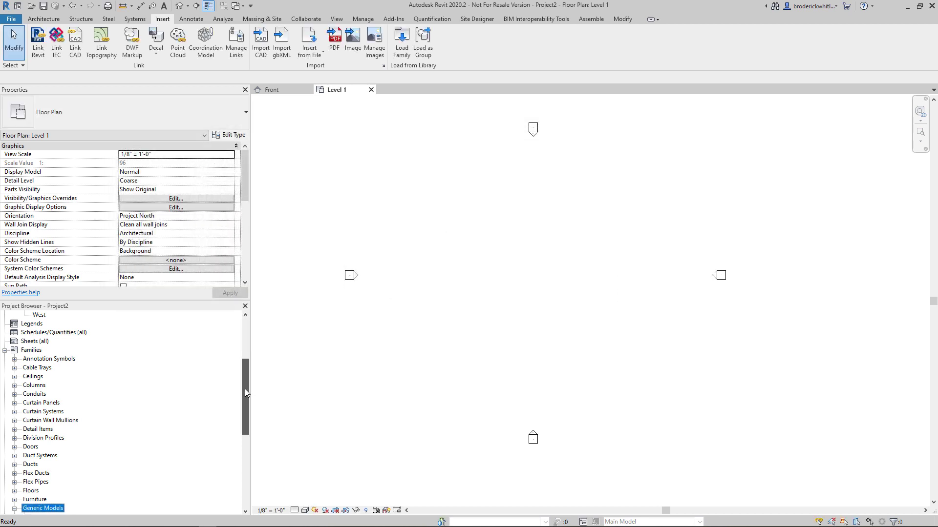
# - Expand Family1 under Generic Models to confirm its four loaded types
pyautogui.scroll(-6, 245, 389)
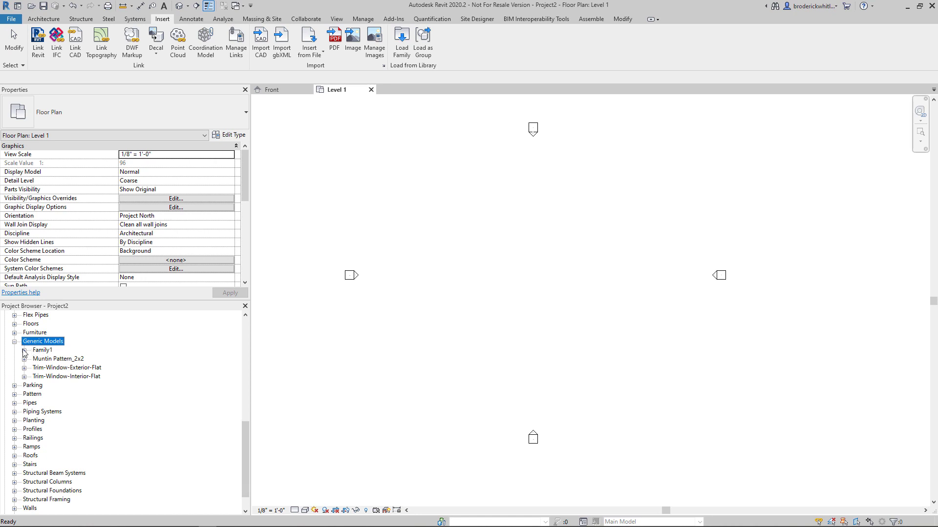
pyautogui.click(24, 351)
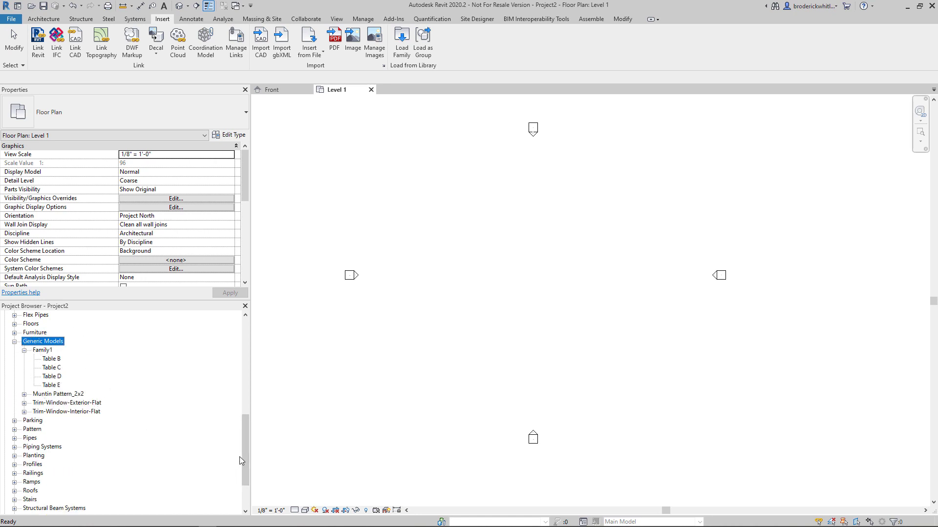
pyautogui.scroll(-3, 245, 461)
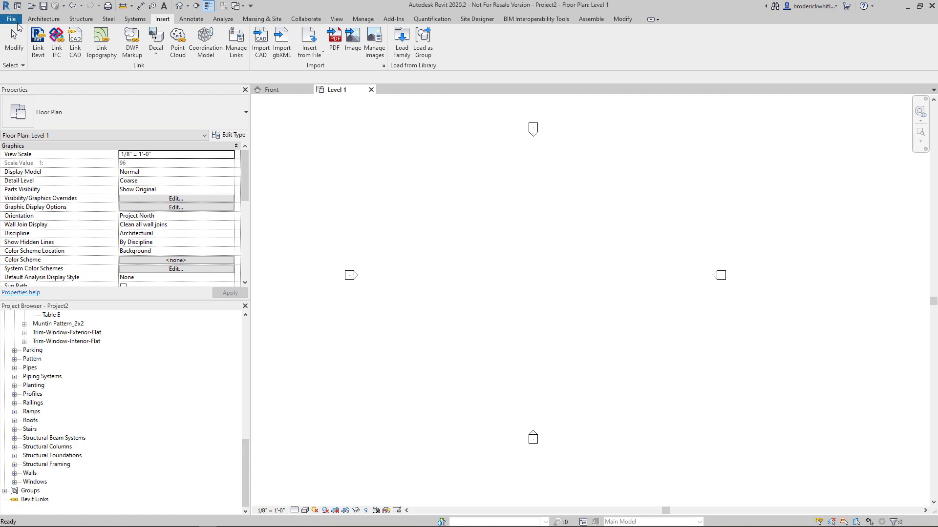